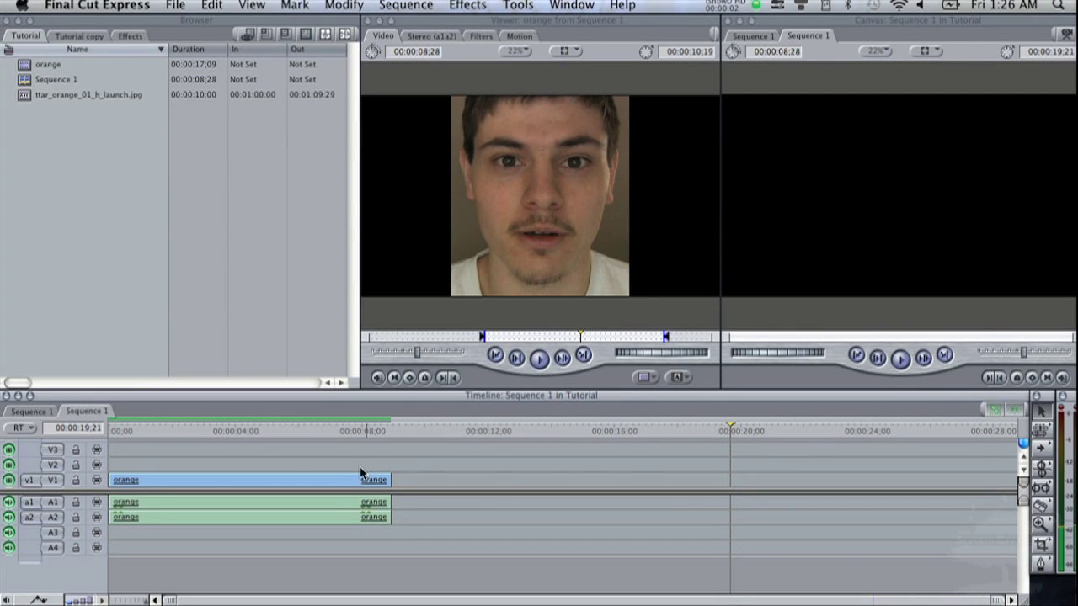
Return the playhead to the sequence start and drop the orange photo onto V2 above the face clip.
{"action": "left_click", "coordinate": [112, 432]}
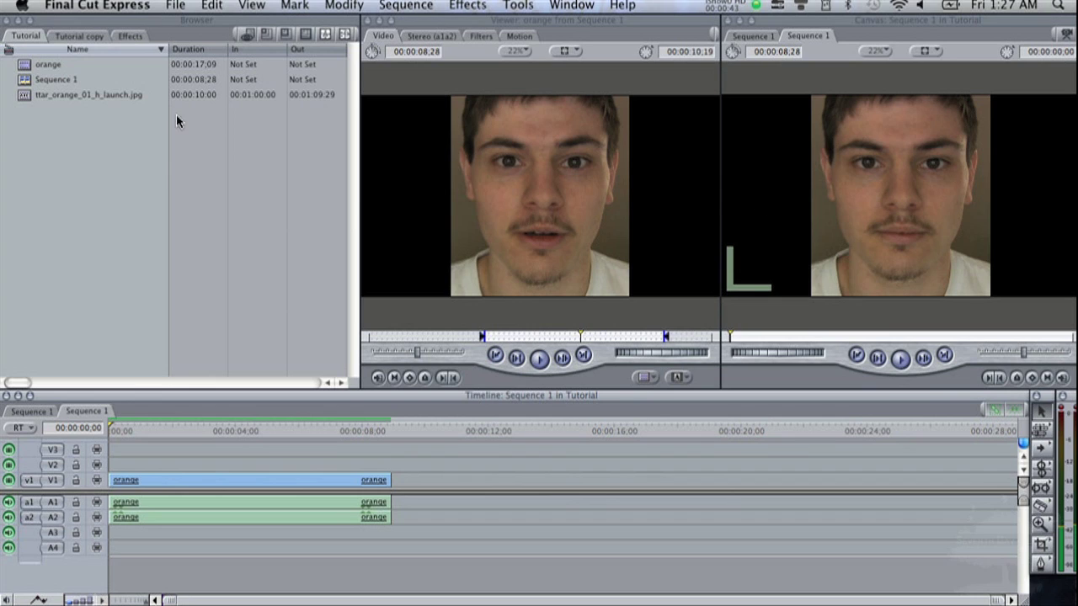
{"action": "left_click_drag", "start_coordinate": [53, 92], "coordinate": [114, 464]}
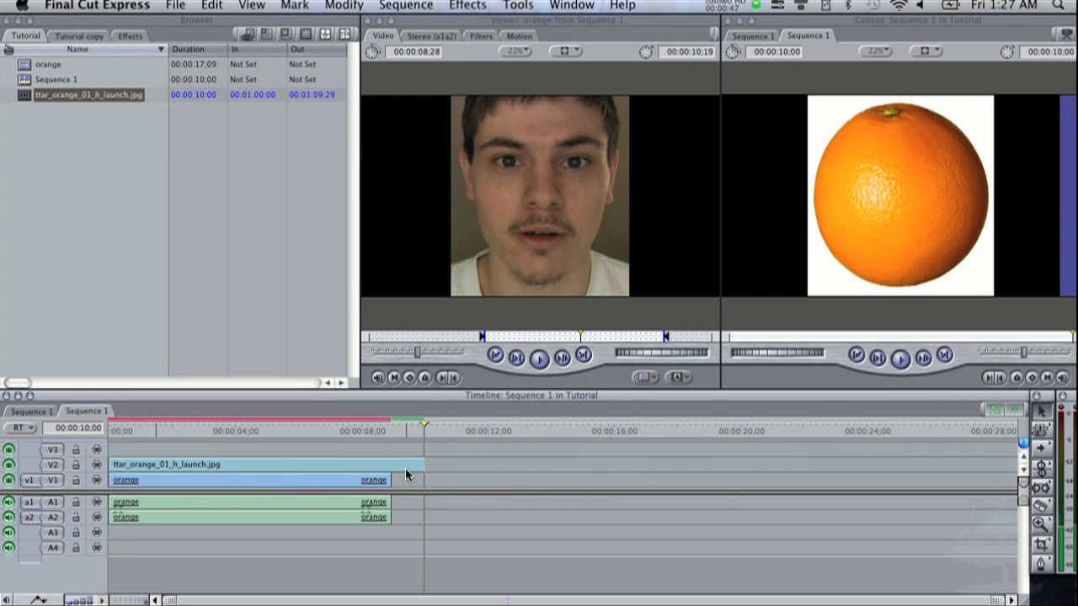
Trim the orange photo to the face clip's length, preview it, and load it into the Viewer.
{"action": "left_click_drag", "start_coordinate": [424, 465], "coordinate": [390, 465]}
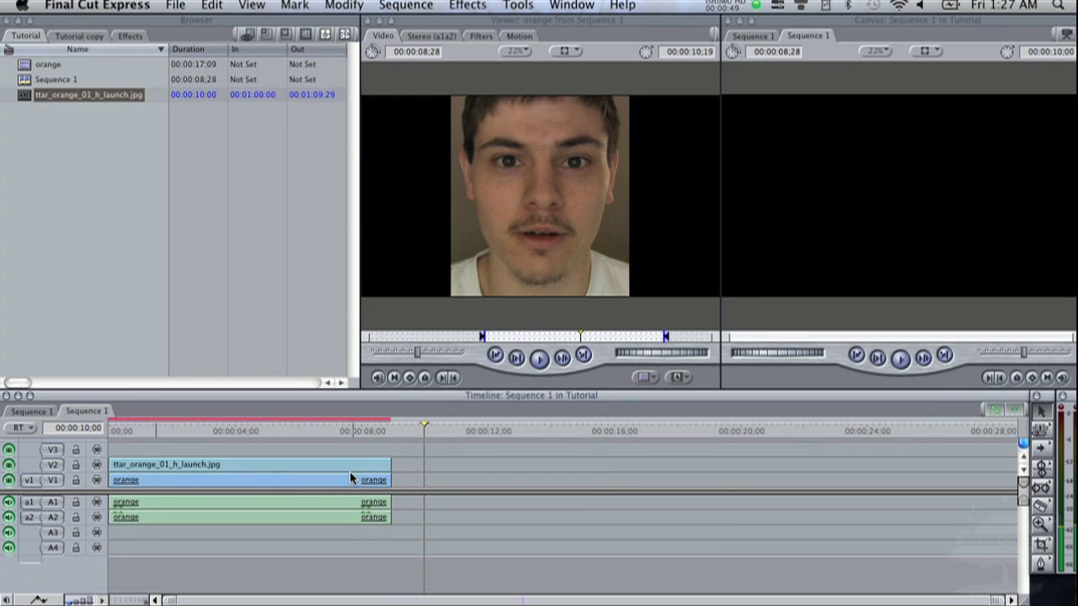
{"action": "left_click", "coordinate": [309, 426]}
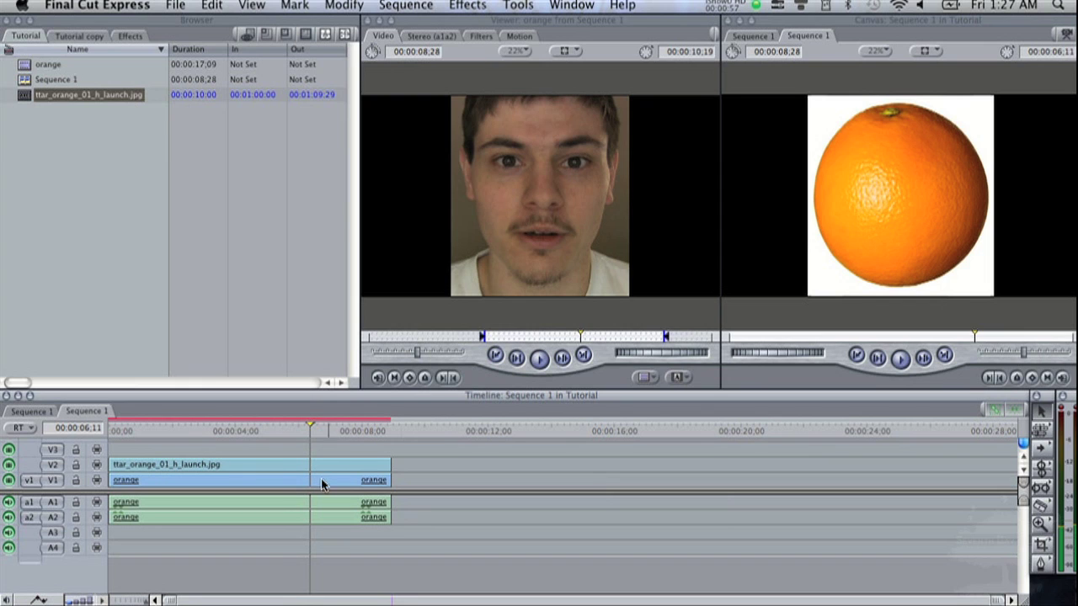
{"action": "double_click", "coordinate": [277, 463]}
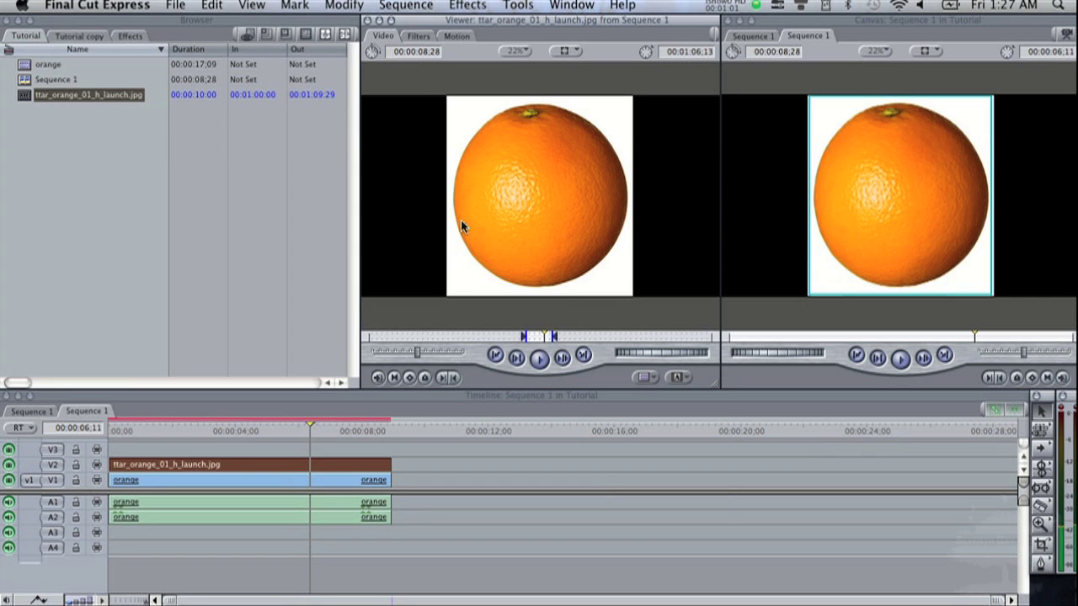
{"action": "left_click", "coordinate": [472, 6]}
Apply a Matte > Mask Shape filter to the orange photo, set to Oval with Invert checked.
{"action": "mouse_move", "coordinate": [506, 67]}
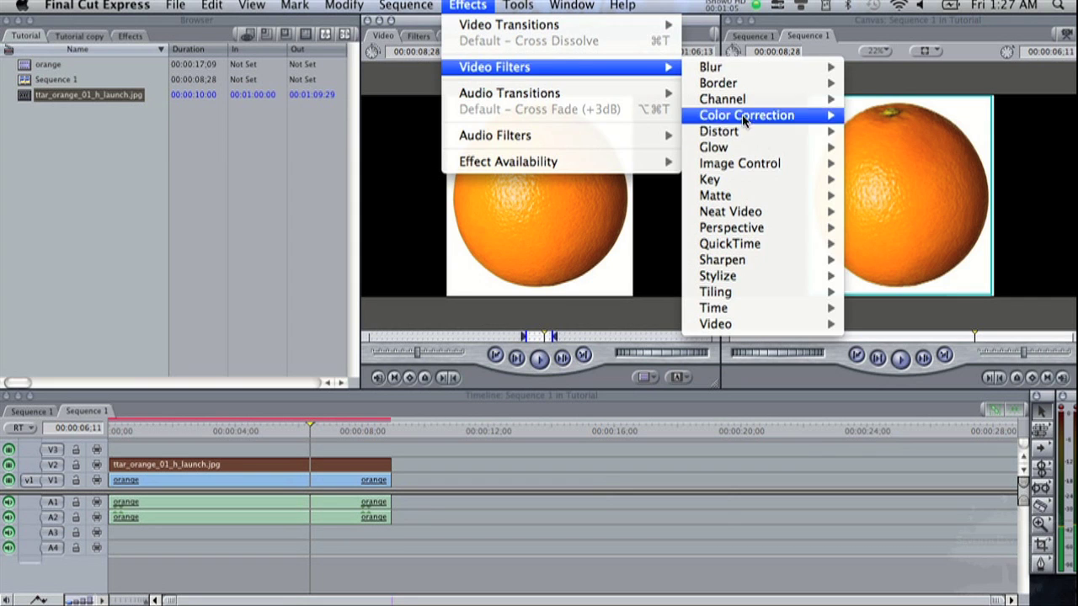
{"action": "mouse_move", "coordinate": [762, 199]}
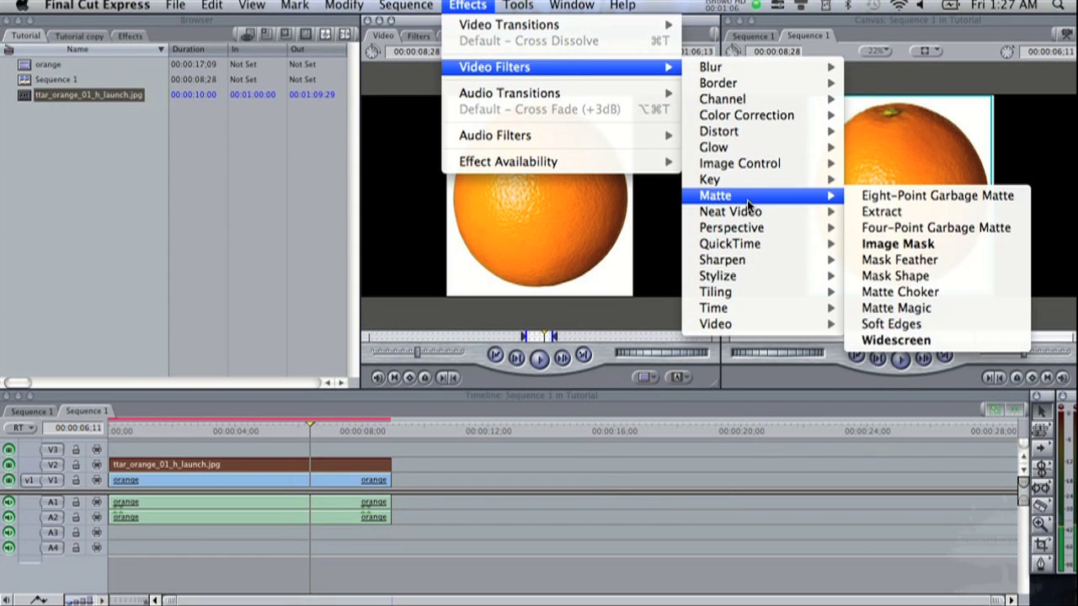
{"action": "left_click", "coordinate": [891, 278]}
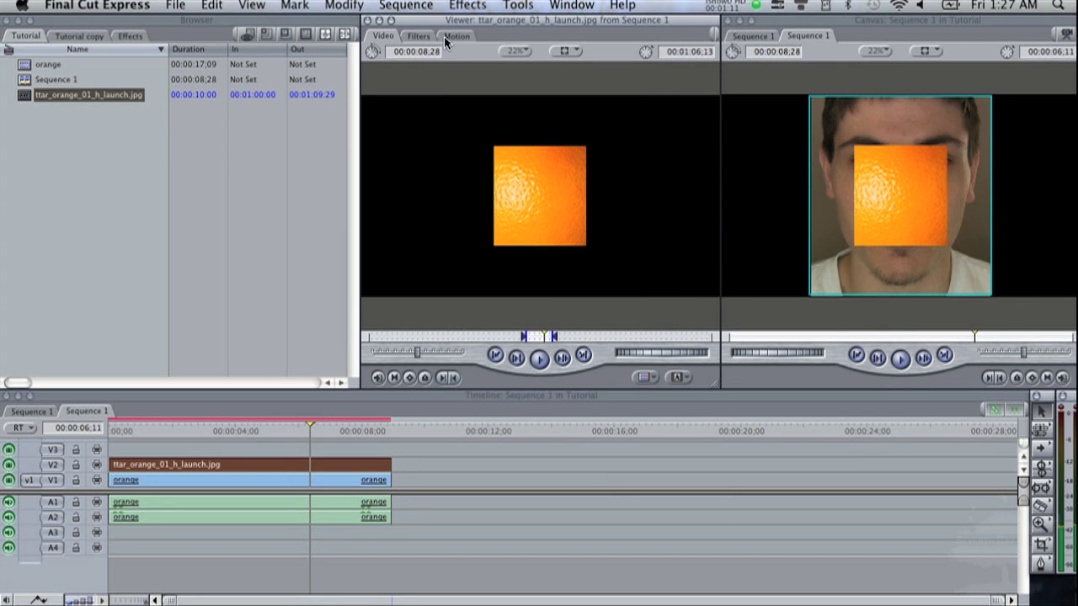
{"action": "left_click", "coordinate": [420, 37]}
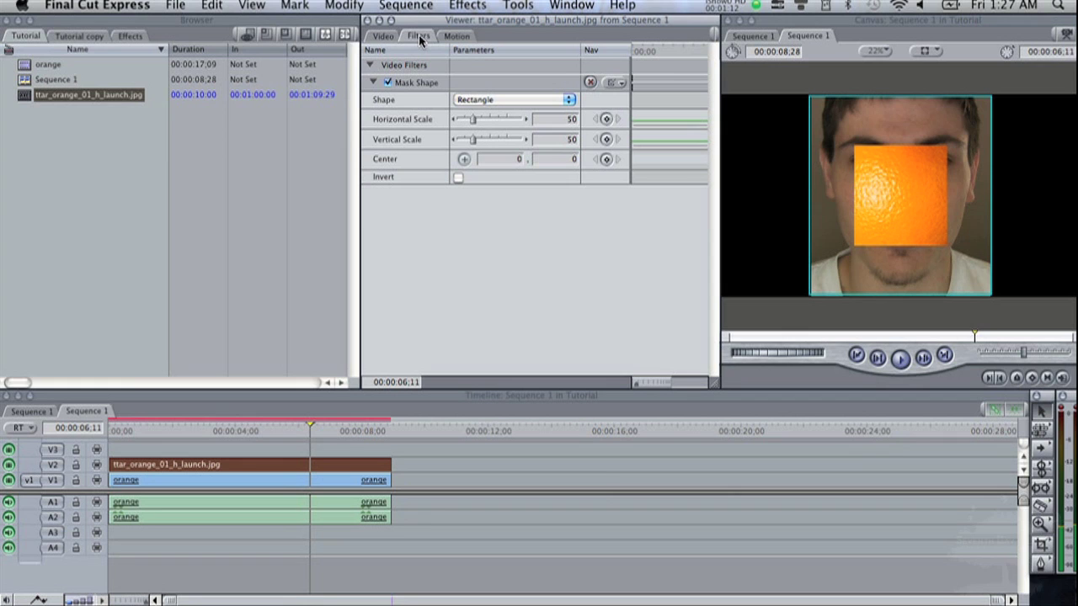
{"action": "left_click", "coordinate": [498, 102]}
{"action": "left_click", "coordinate": [487, 90]}
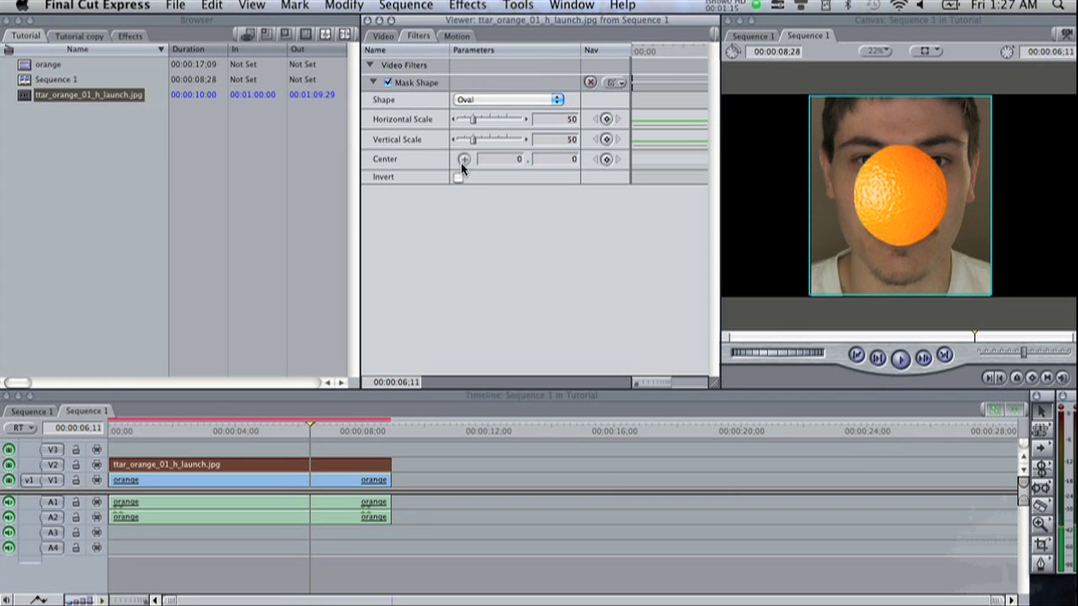
{"action": "left_click", "coordinate": [458, 177]}
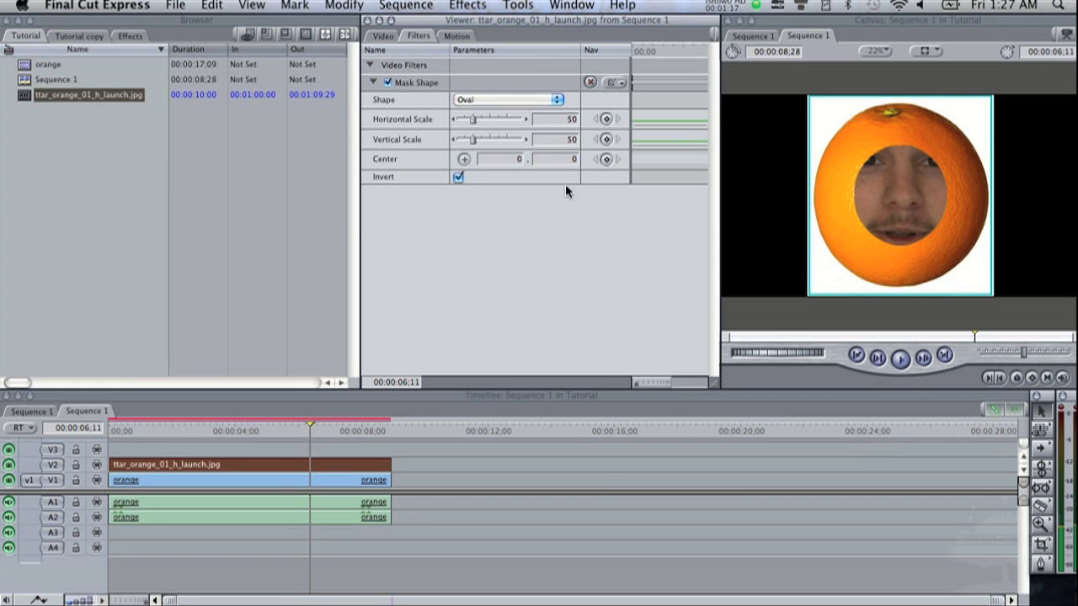
{"action": "double_click", "coordinate": [572, 120]}
Set the oval mask's horizontal scale to 20 and vertical scale to 15.
{"action": "type", "text": "20"}
{"action": "key", "text": "Tab"}
{"action": "type", "text": "1"}
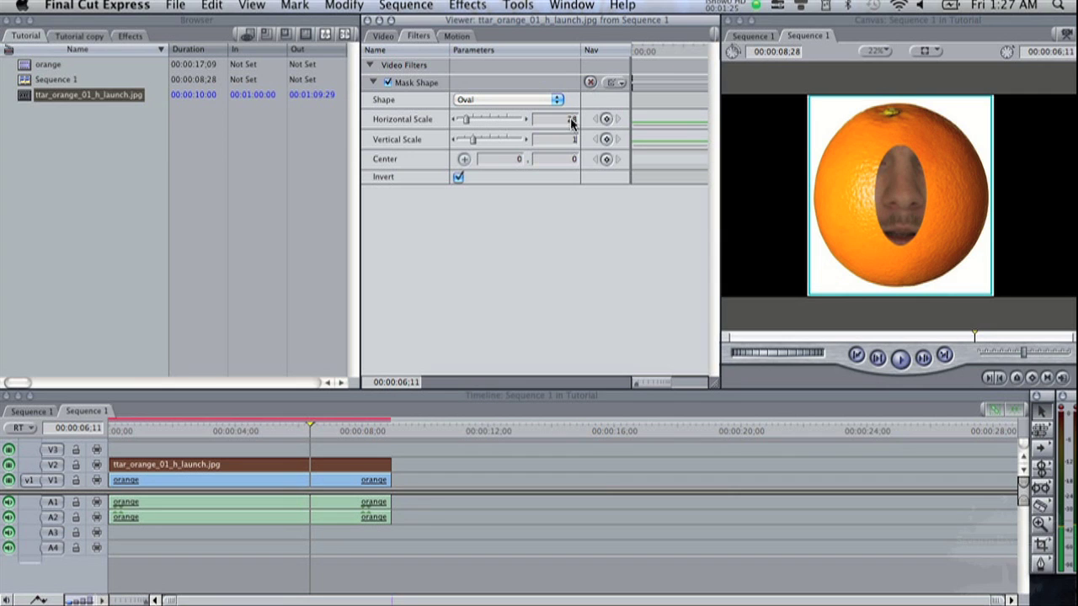
{"action": "type", "text": "5"}
{"action": "key", "text": "Return"}
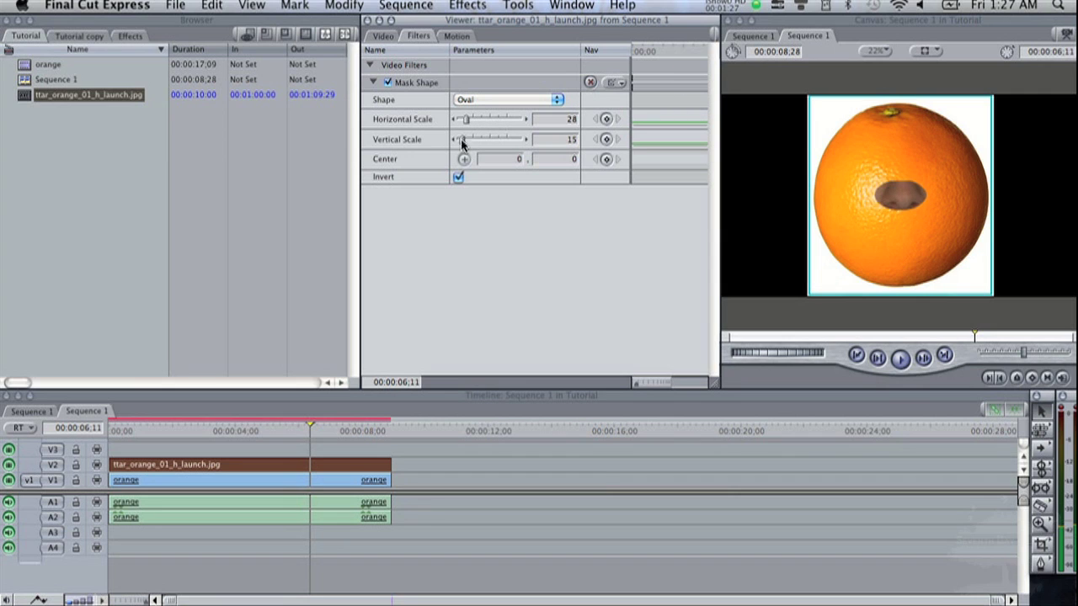
Centre the oval hole over the left eye at -61.32, -55.07.
{"action": "left_click", "coordinate": [463, 158]}
{"action": "left_click_drag", "start_coordinate": [899, 202], "coordinate": [885, 183]}
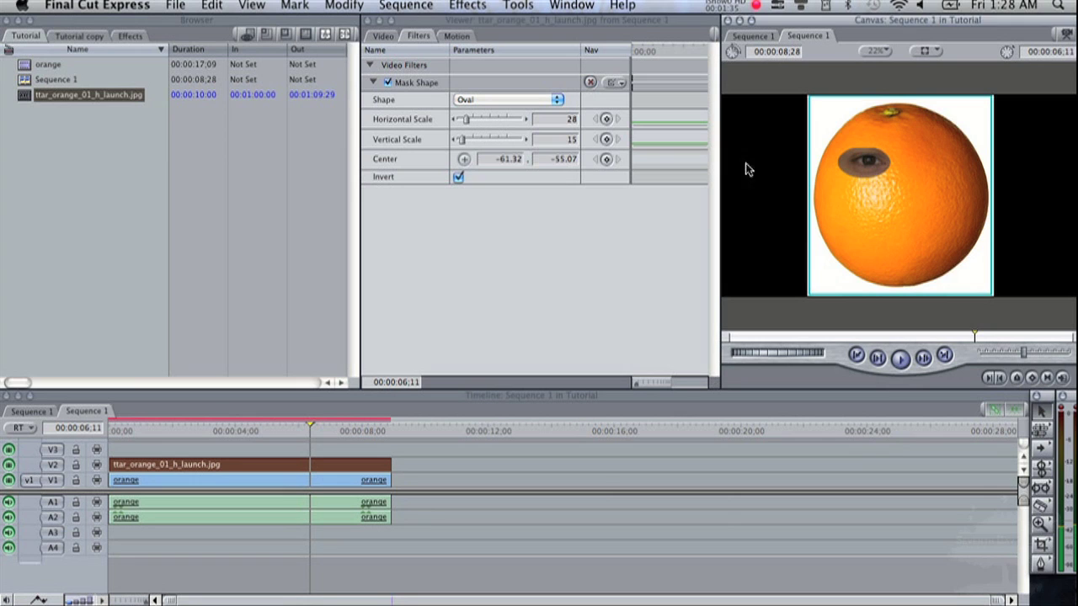
{"action": "double_click", "coordinate": [240, 464]}
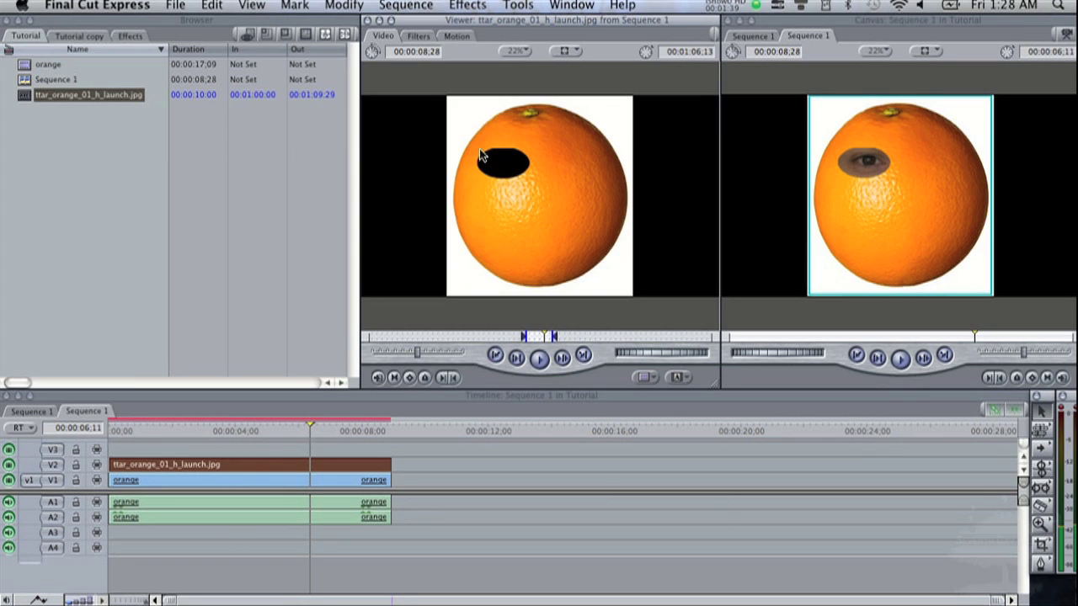
{"action": "left_click", "coordinate": [419, 36]}
Add a second Mask Shape filter to the orange, set to Oval and inverted.
{"action": "left_click", "coordinate": [461, 6]}
{"action": "mouse_move", "coordinate": [477, 68]}
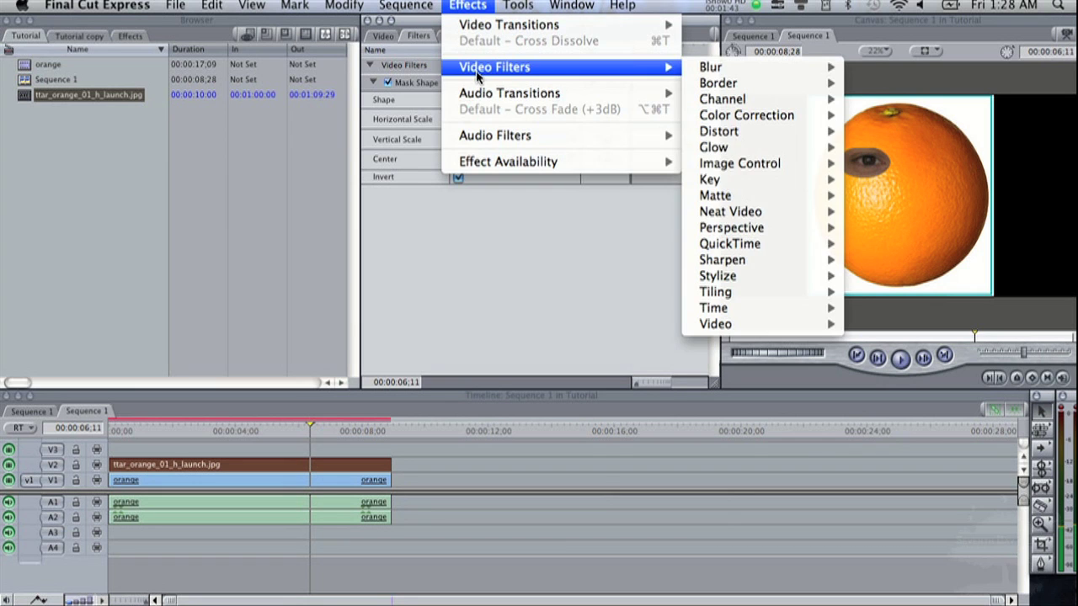
{"action": "mouse_move", "coordinate": [743, 202]}
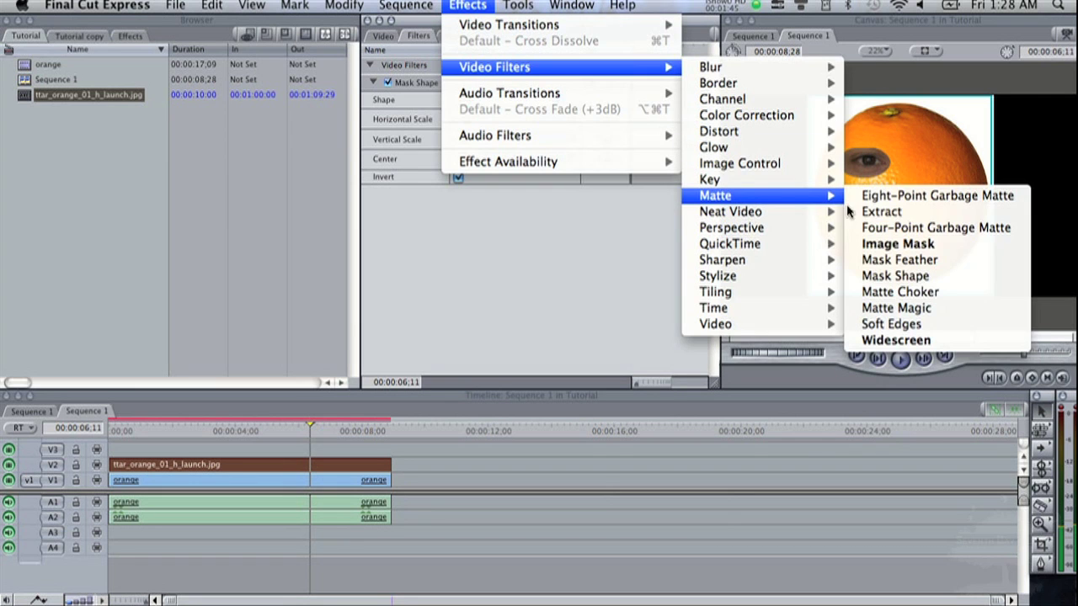
{"action": "left_click", "coordinate": [929, 278]}
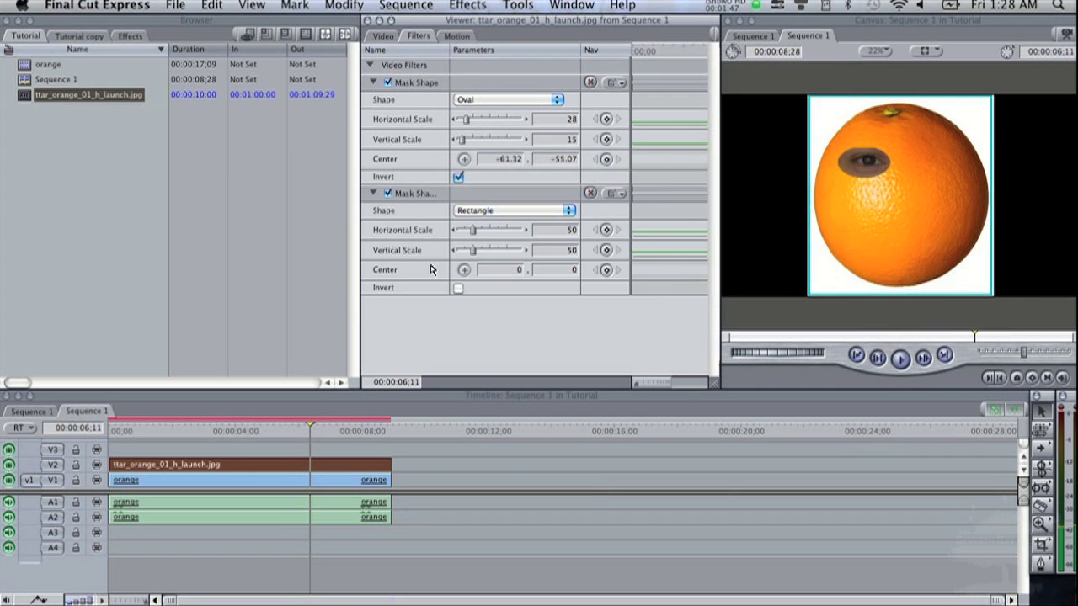
{"action": "left_click", "coordinate": [483, 214]}
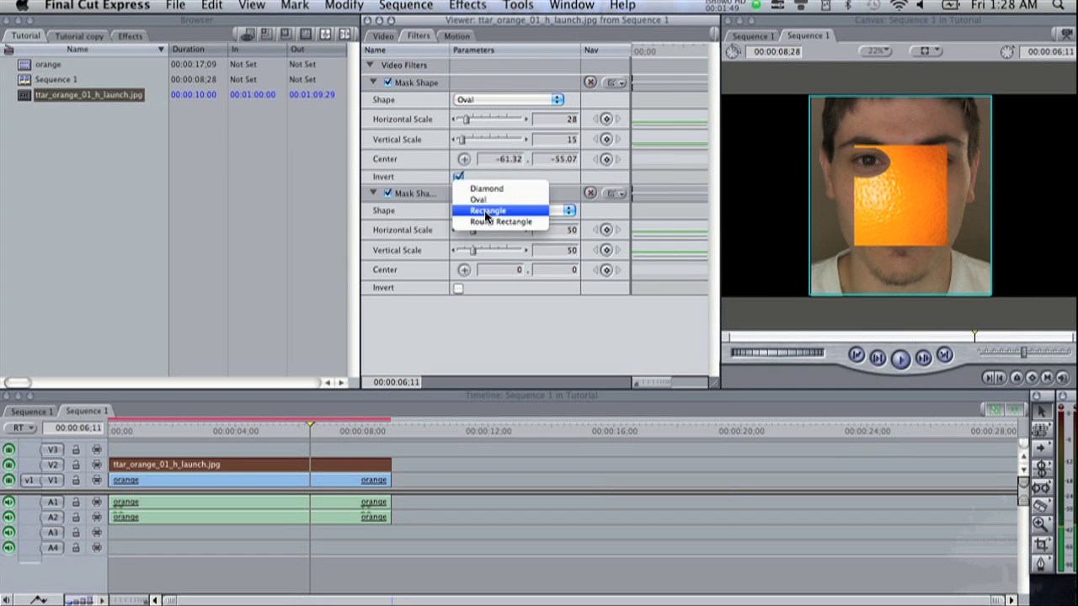
{"action": "left_click", "coordinate": [487, 200]}
{"action": "left_click", "coordinate": [458, 288]}
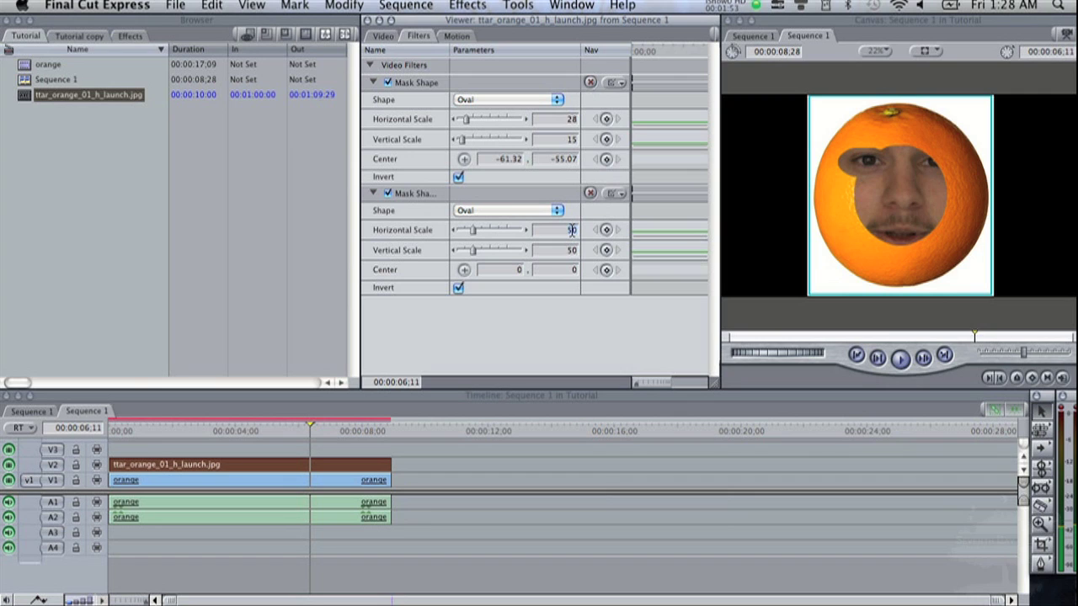
Scale the second oval to 25 by 15 and centre it over the right eye at 61.32, -55.07.
{"action": "type", "text": "25"}
{"action": "key", "text": "Tab"}
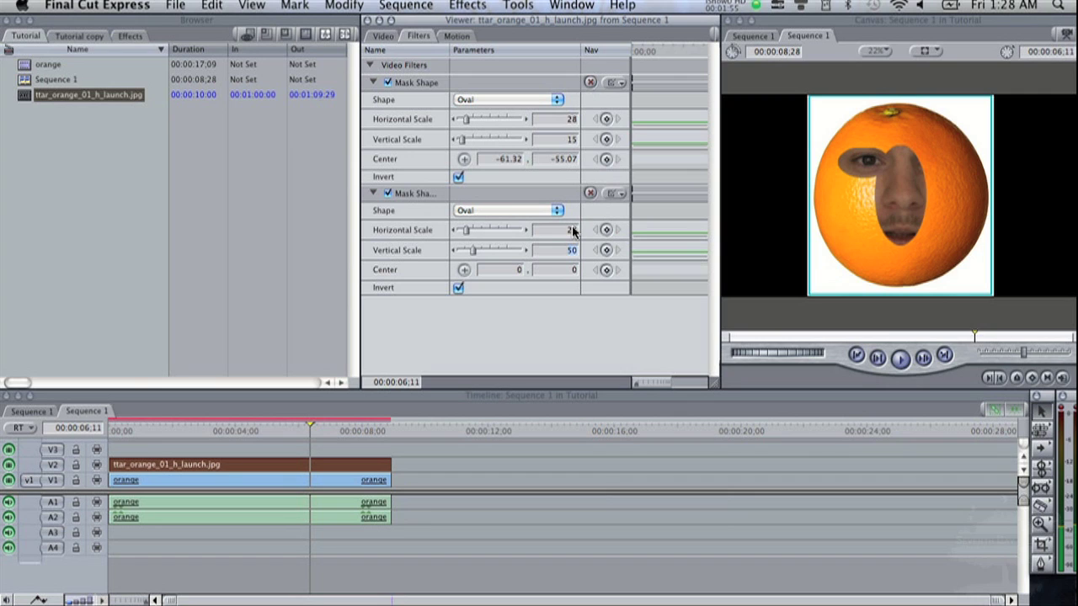
{"action": "type", "text": "15"}
{"action": "key", "text": "Return"}
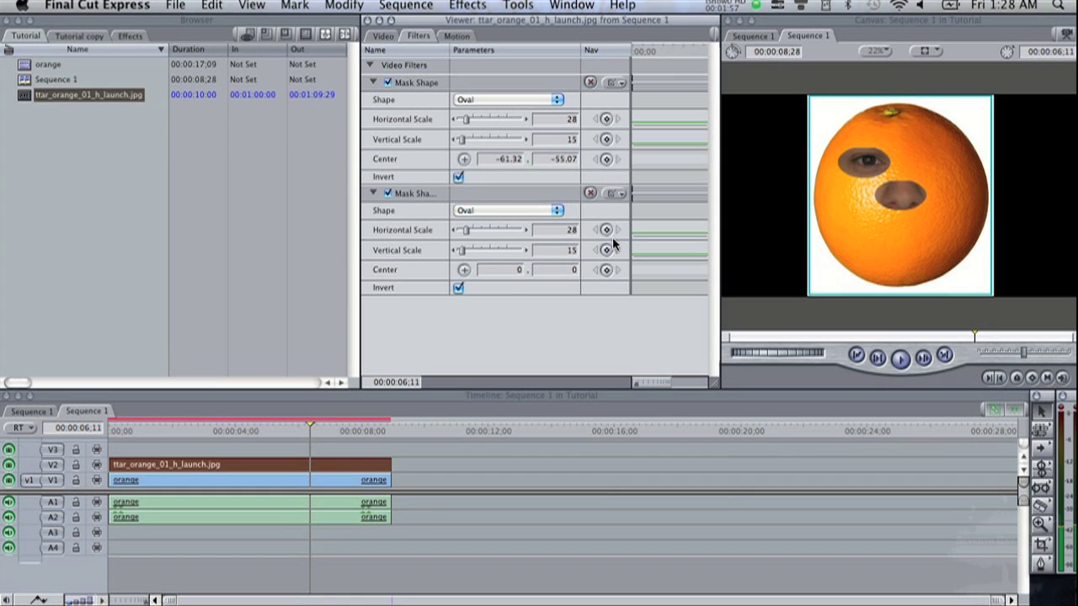
{"action": "left_click", "coordinate": [463, 271]}
{"action": "mouse_move", "coordinate": [909, 190]}
{"action": "left_mouse_down"}
{"action": "mouse_move", "coordinate": [915, 178]}
{"action": "mouse_move", "coordinate": [916, 190]}
{"action": "left_mouse_up"}
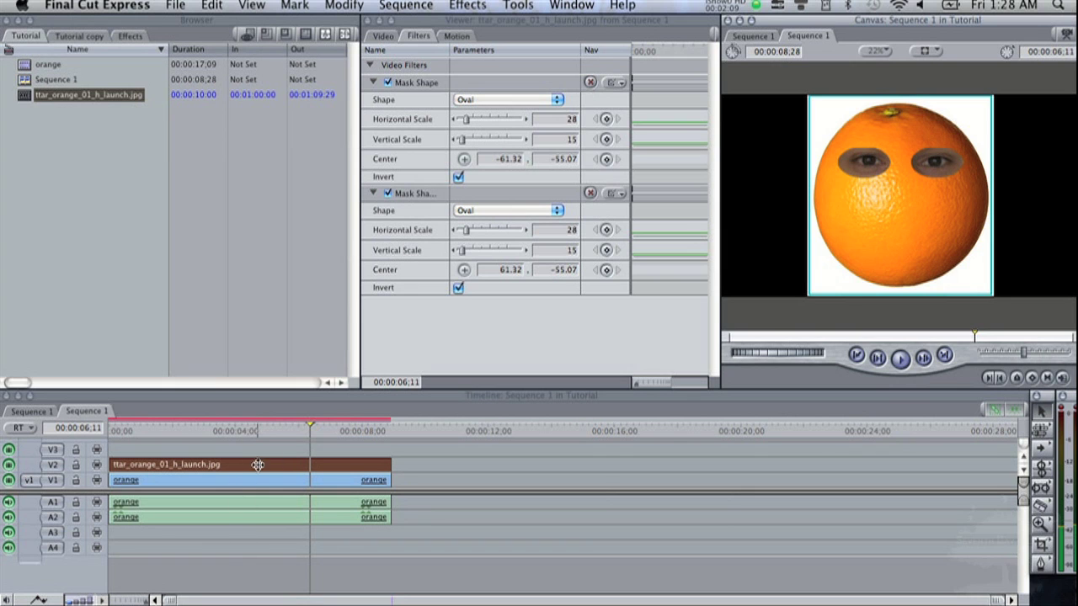
{"action": "left_click", "coordinate": [444, 322]}
Add a third Mask Shape filter to the orange and set its shape to Oval.
{"action": "left_click", "coordinate": [467, 5]}
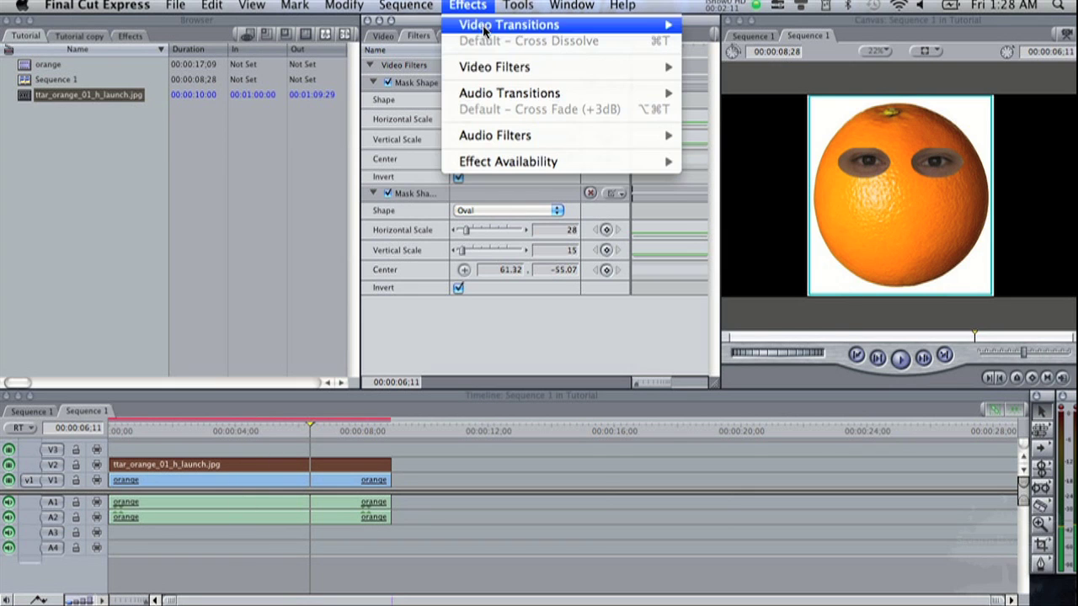
{"action": "mouse_move", "coordinate": [494, 74]}
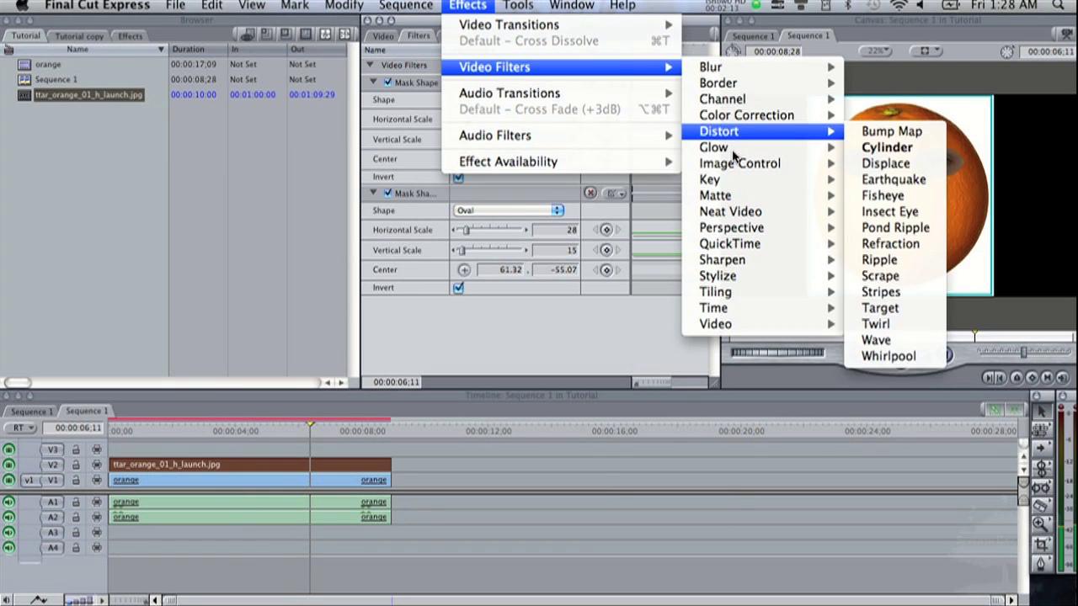
{"action": "mouse_move", "coordinate": [758, 212]}
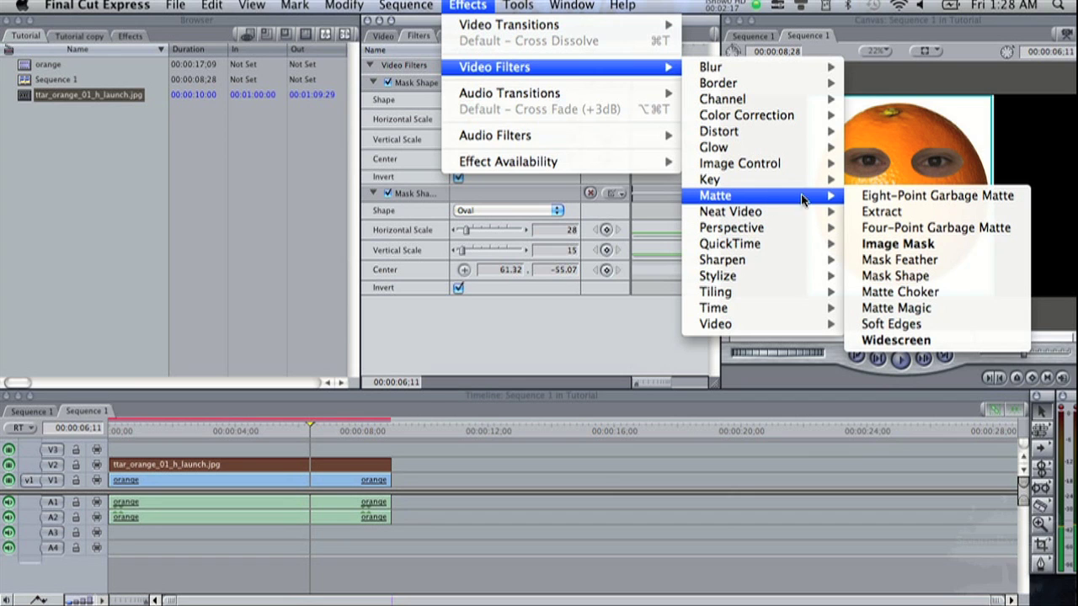
{"action": "left_click", "coordinate": [908, 285]}
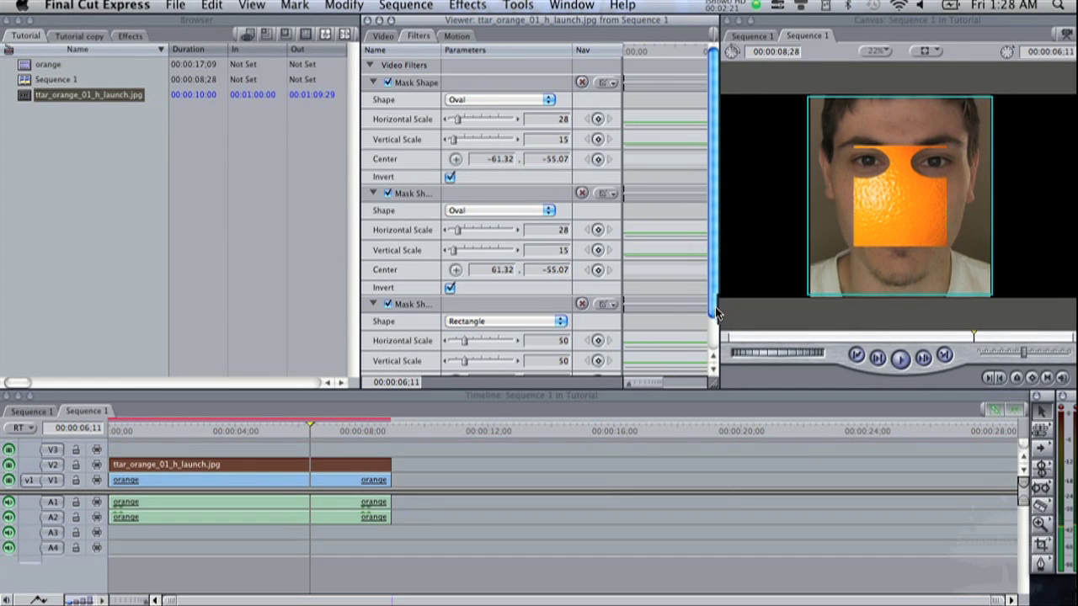
{"action": "left_click", "coordinate": [559, 322]}
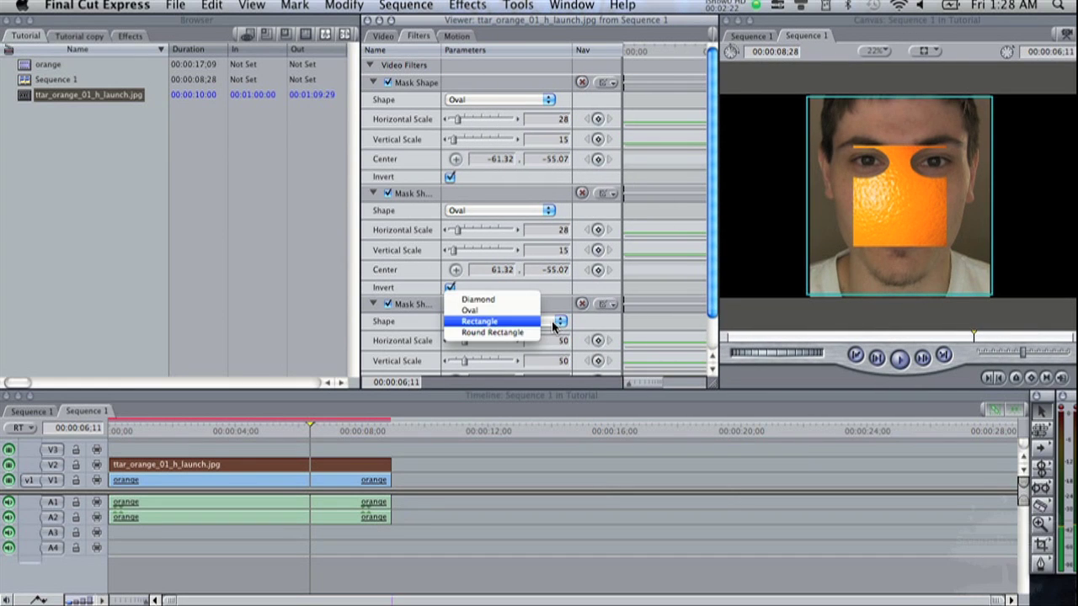
{"action": "left_click", "coordinate": [505, 309]}
Scale the third oval mask to 50 wide by 20 high for the mouth.
{"action": "left_click_drag", "start_coordinate": [716, 289], "coordinate": [710, 318]}
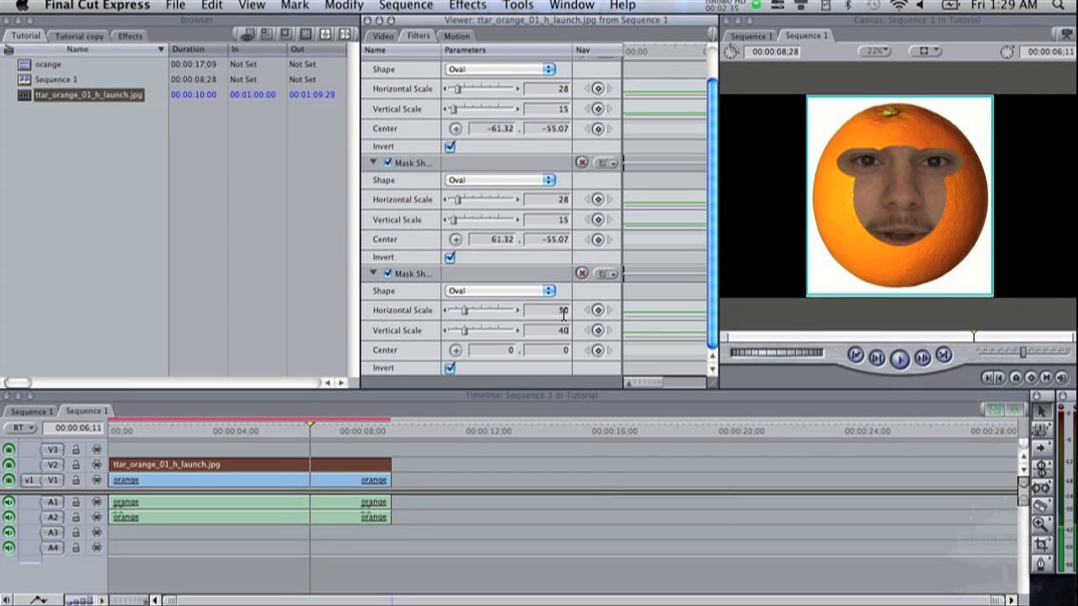
{"action": "key", "text": "Return"}
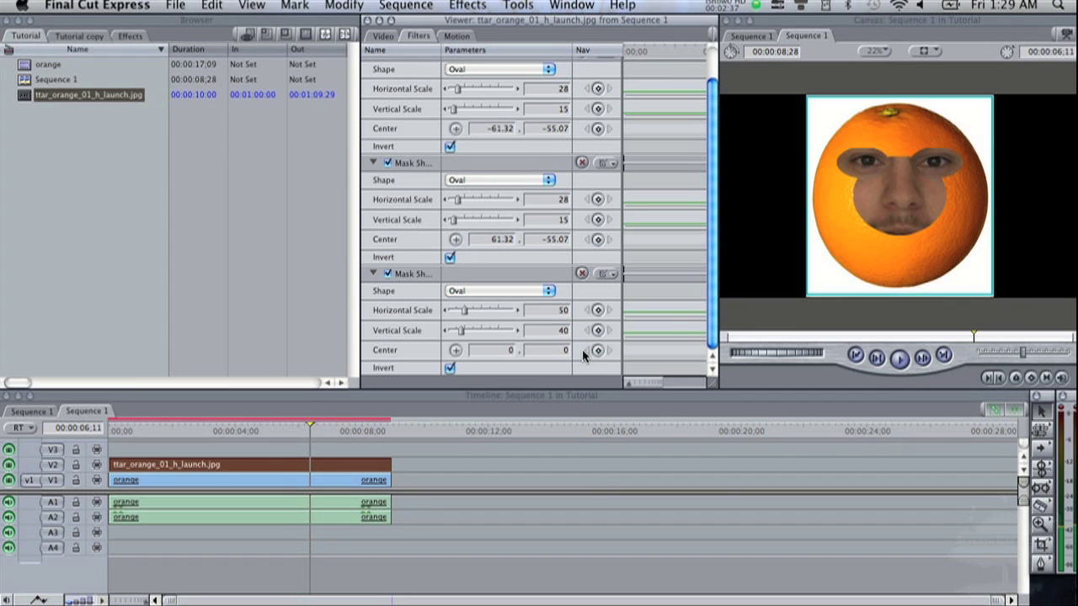
{"action": "double_click", "coordinate": [561, 330]}
{"action": "type", "text": "20"}
{"action": "key", "text": "Return"}
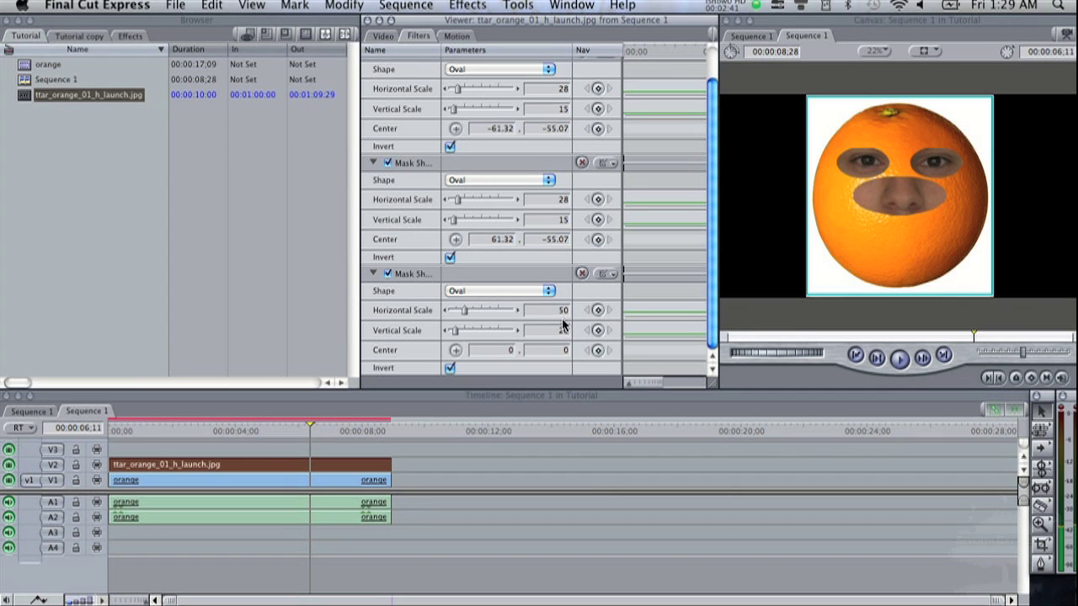
Position the mouth hole's centre below the eyes at 0, 58.85.
{"action": "left_click", "coordinate": [455, 350]}
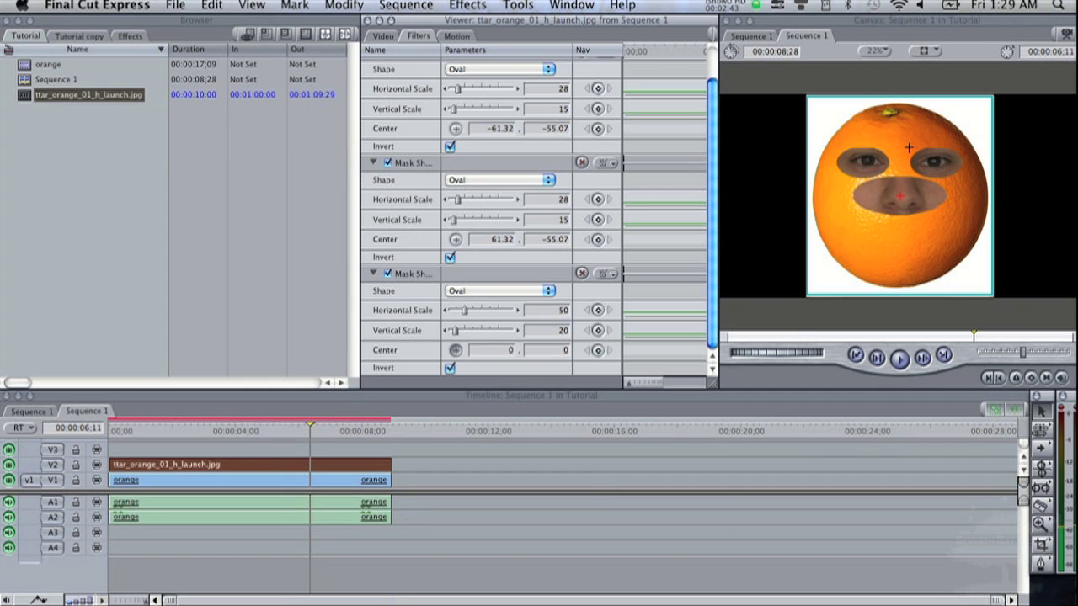
{"action": "left_click", "coordinate": [900, 211]}
{"action": "mouse_move", "coordinate": [902, 217]}
{"action": "left_mouse_down"}
{"action": "mouse_move", "coordinate": [898, 205]}
{"action": "mouse_move", "coordinate": [899, 233]}
{"action": "left_mouse_up"}
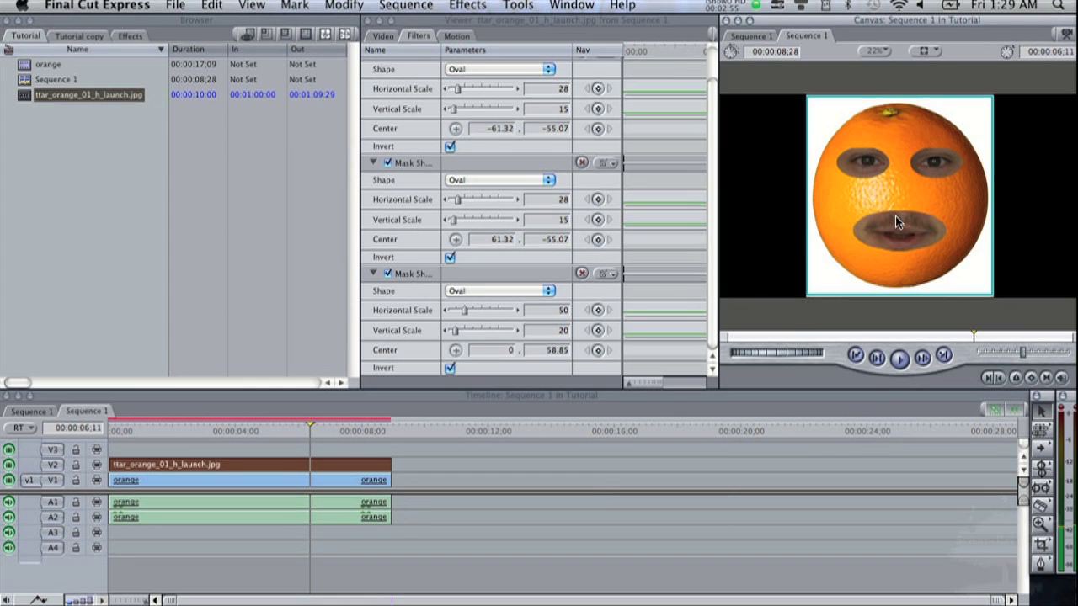
{"action": "left_click", "coordinate": [456, 350]}
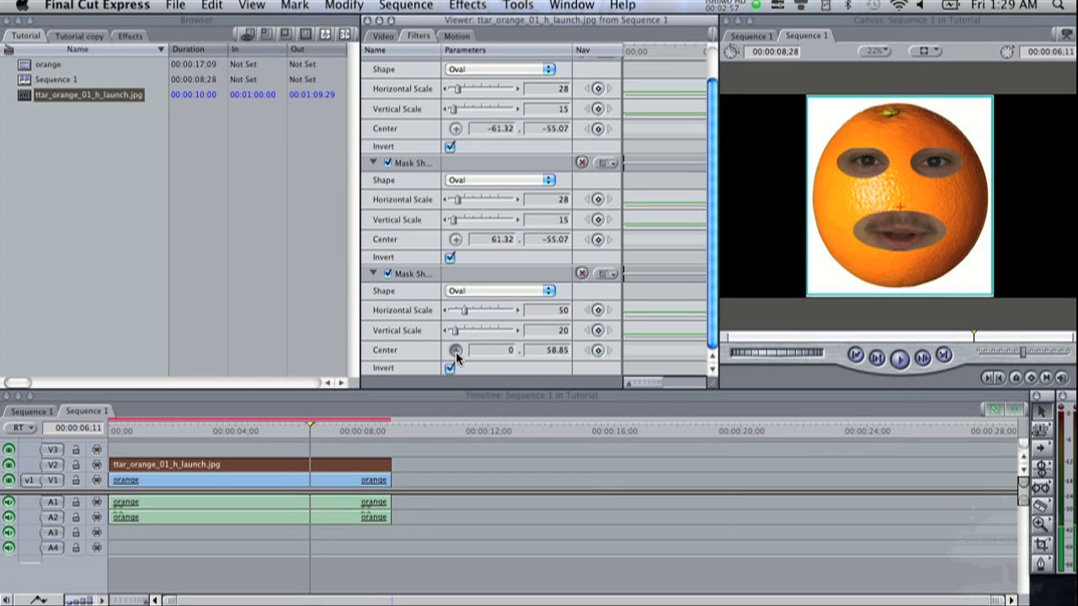
{"action": "left_click", "coordinate": [899, 208]}
{"action": "left_click", "coordinate": [900, 206]}
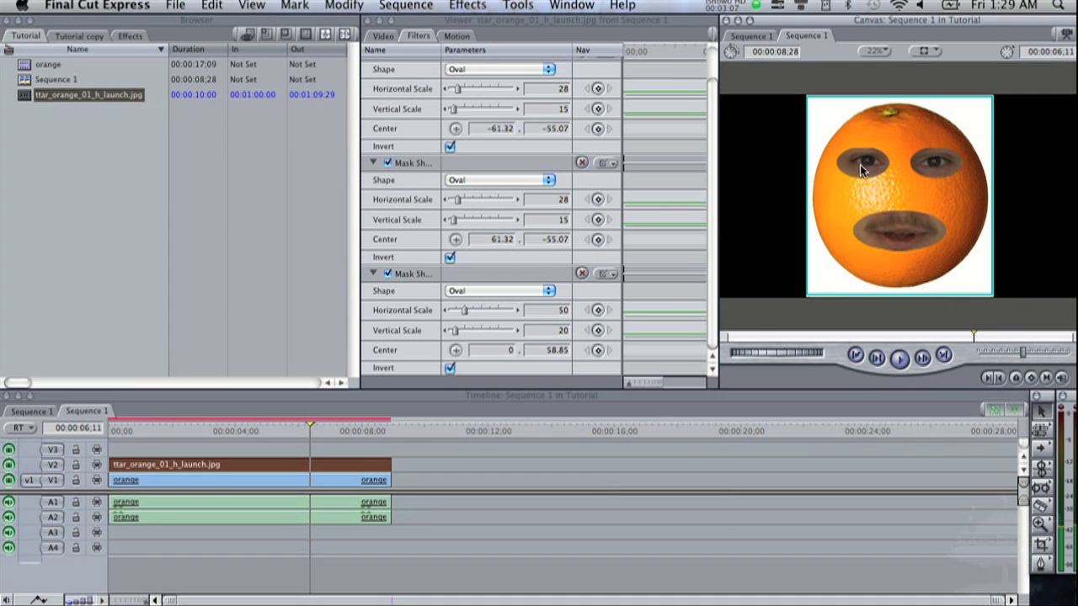
{"action": "left_click", "coordinate": [565, 375]}
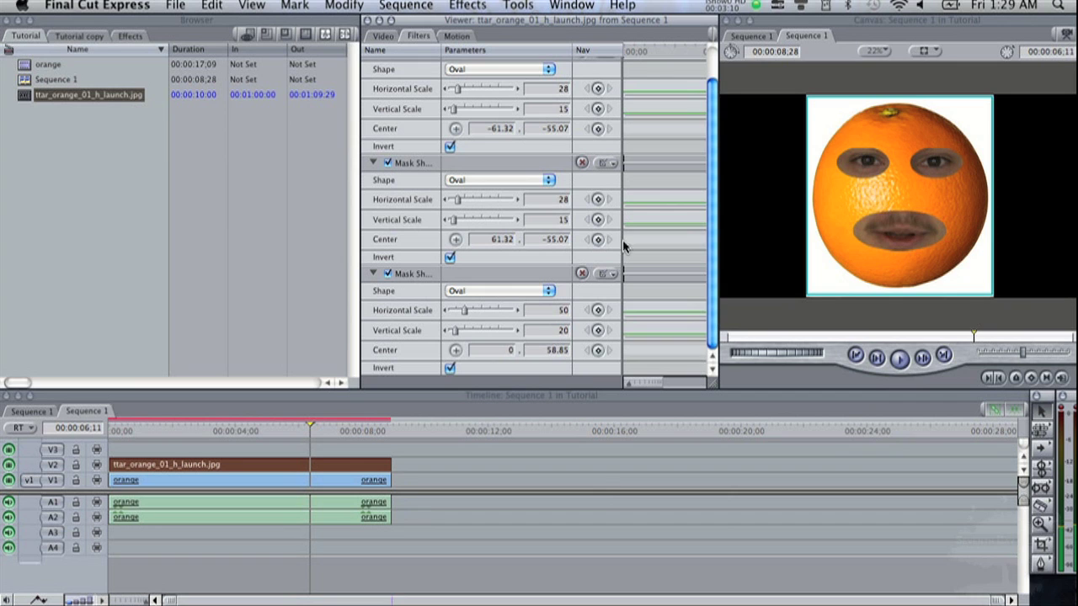
{"action": "left_click", "coordinate": [465, 5]}
Add a Matte > Mask Feather filter and raise its Soft value to 81.
{"action": "mouse_move", "coordinate": [474, 67]}
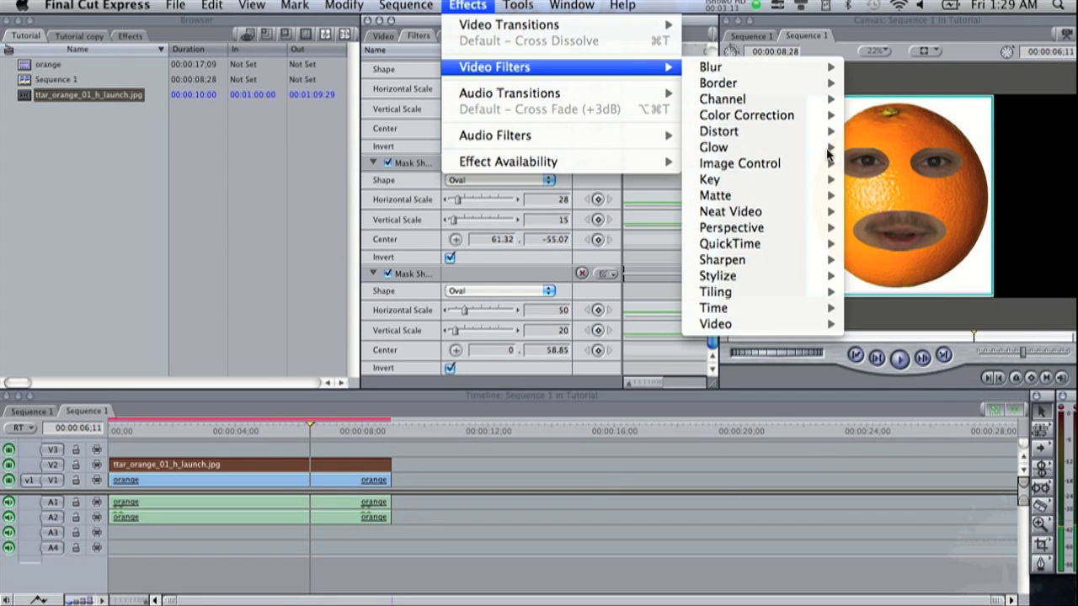
{"action": "mouse_move", "coordinate": [761, 200]}
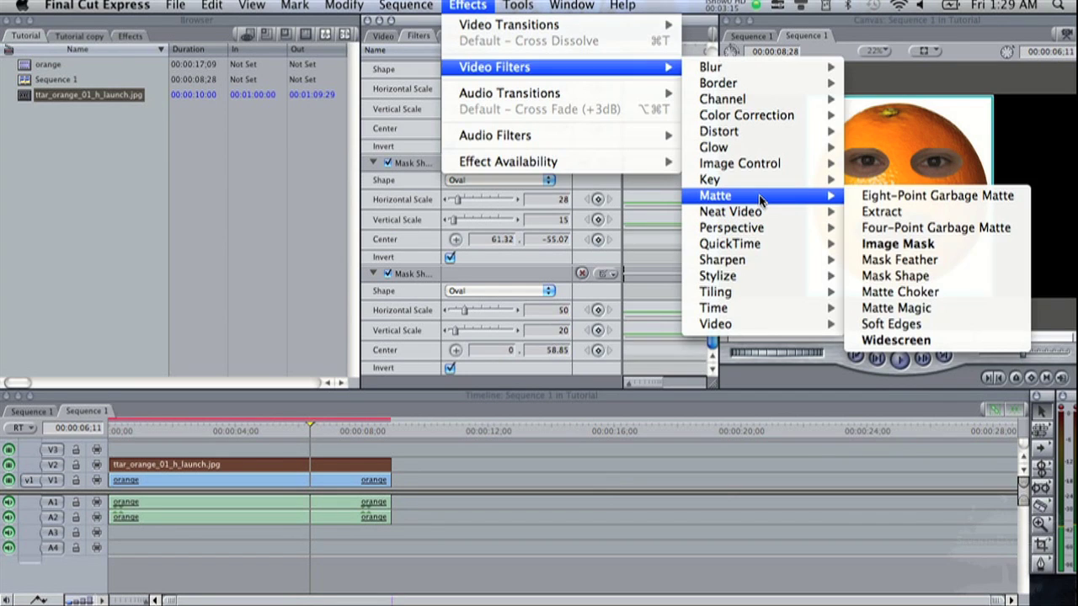
{"action": "left_click", "coordinate": [937, 261]}
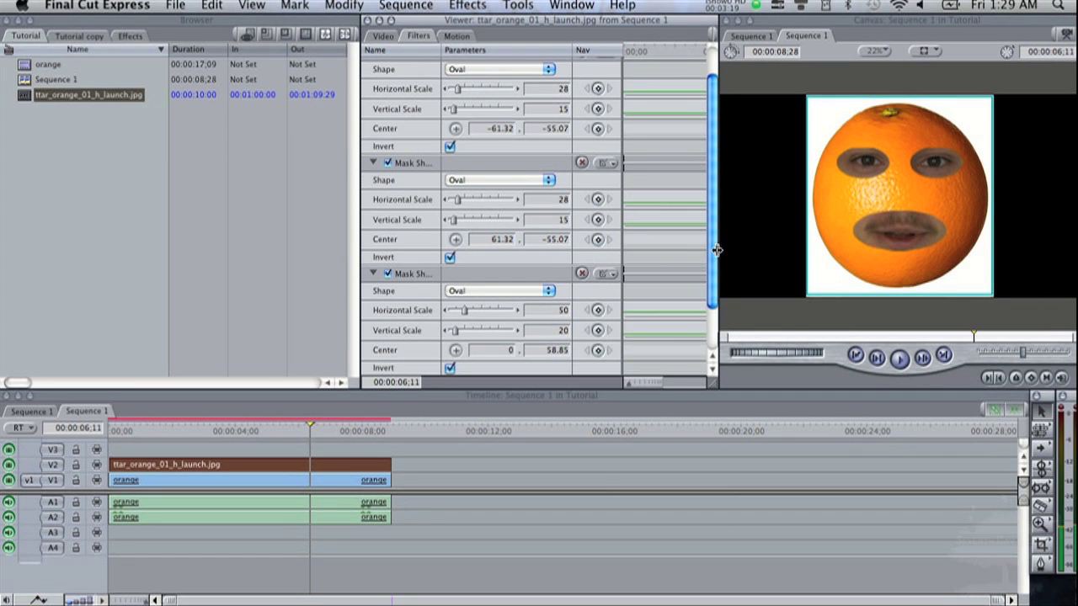
{"action": "left_click_drag", "start_coordinate": [716, 249], "coordinate": [705, 289]}
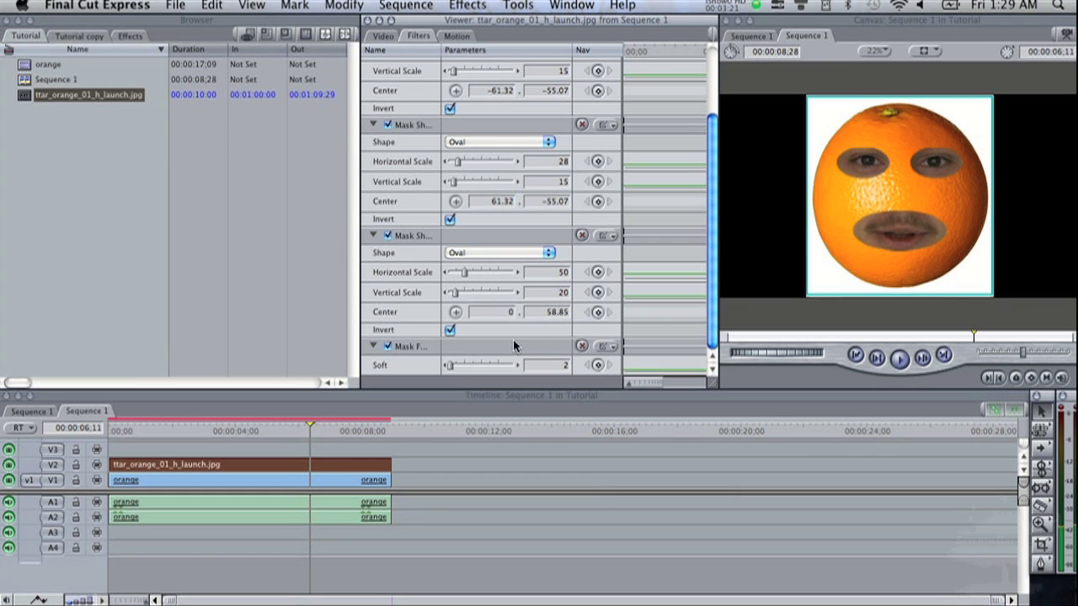
{"action": "left_click_drag", "start_coordinate": [451, 368], "coordinate": [500, 354]}
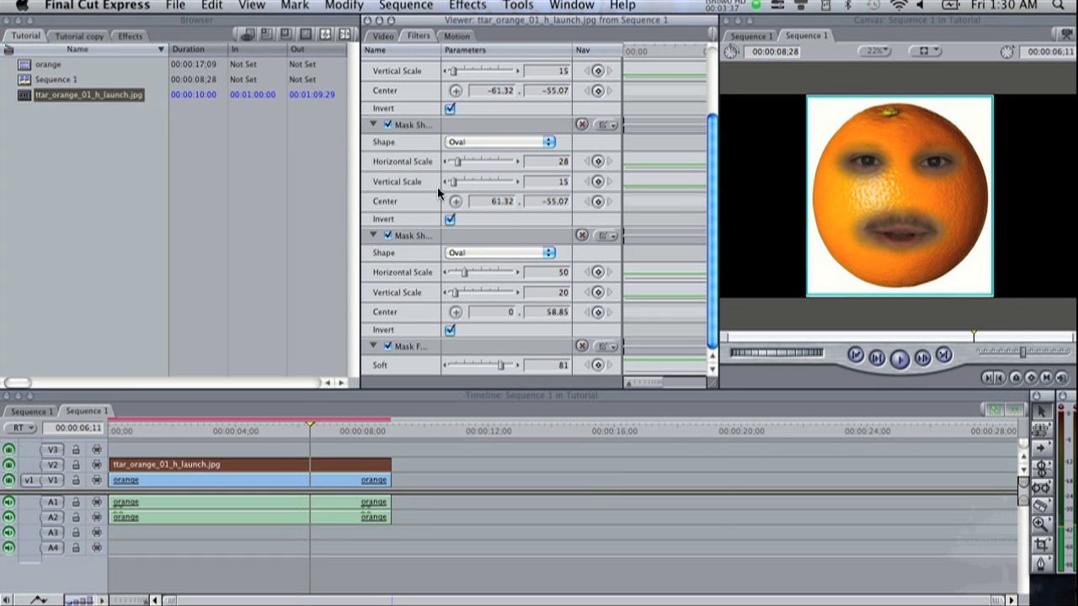
{"action": "double_click", "coordinate": [190, 476]}
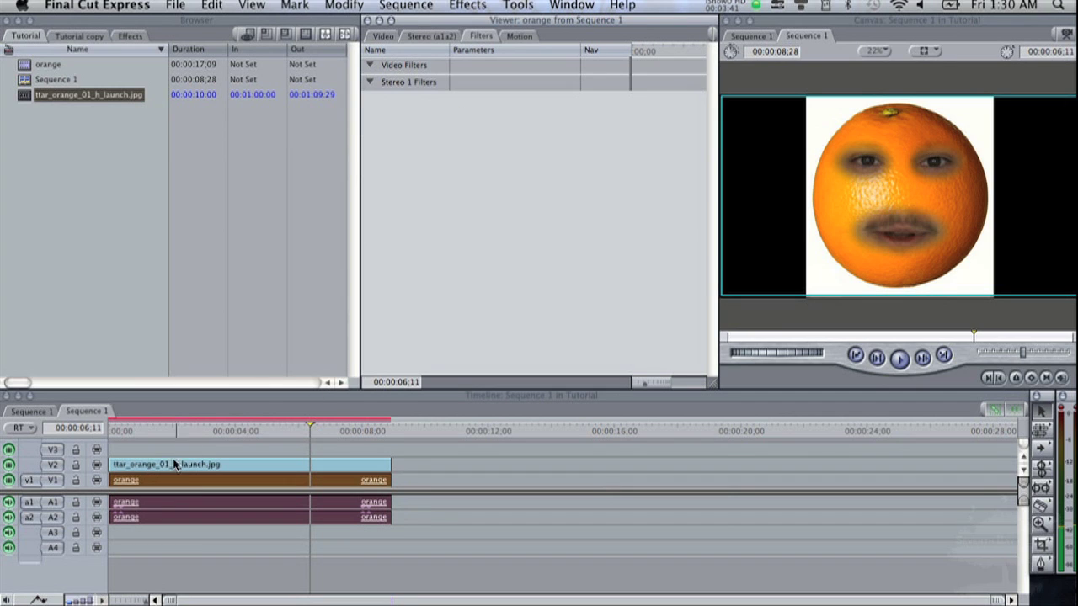
Apply the Image Control > Tint filter to the face clip.
{"action": "left_click", "coordinate": [468, 6]}
{"action": "mouse_move", "coordinate": [497, 66]}
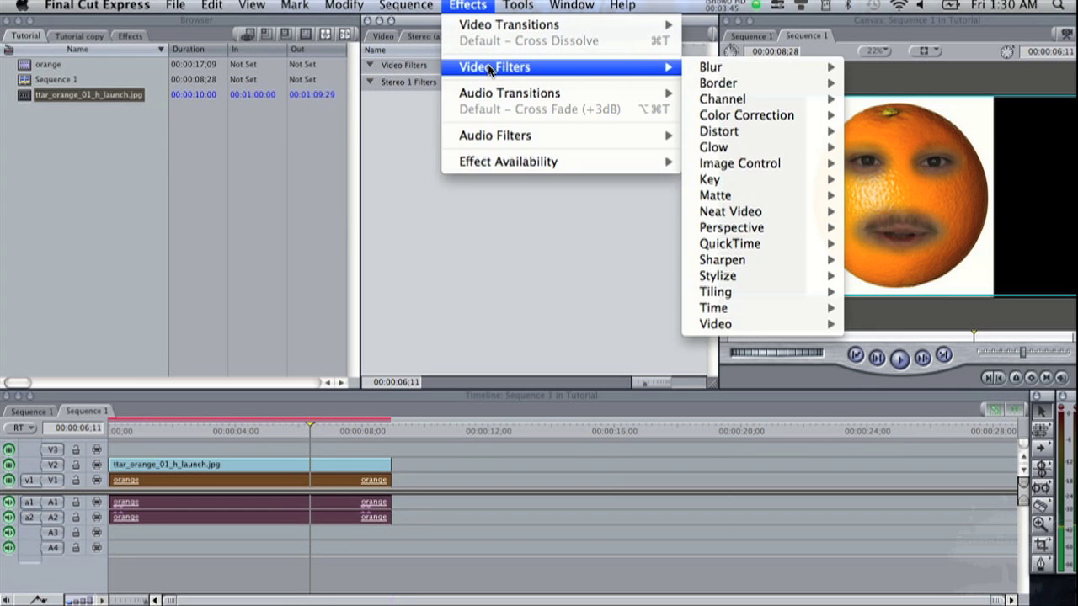
{"action": "mouse_move", "coordinate": [771, 162]}
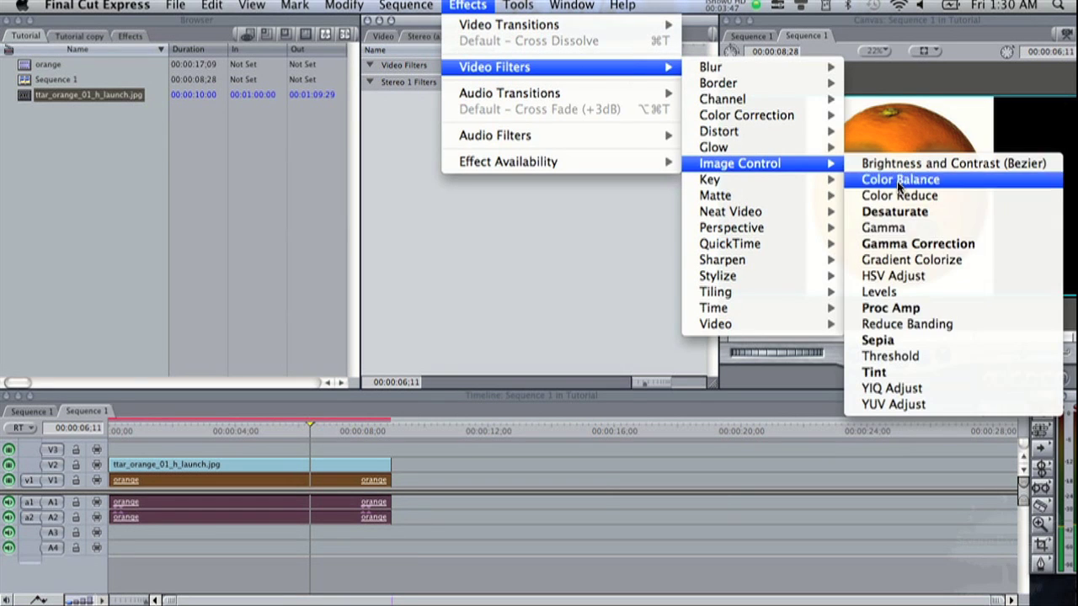
{"action": "left_click", "coordinate": [852, 371]}
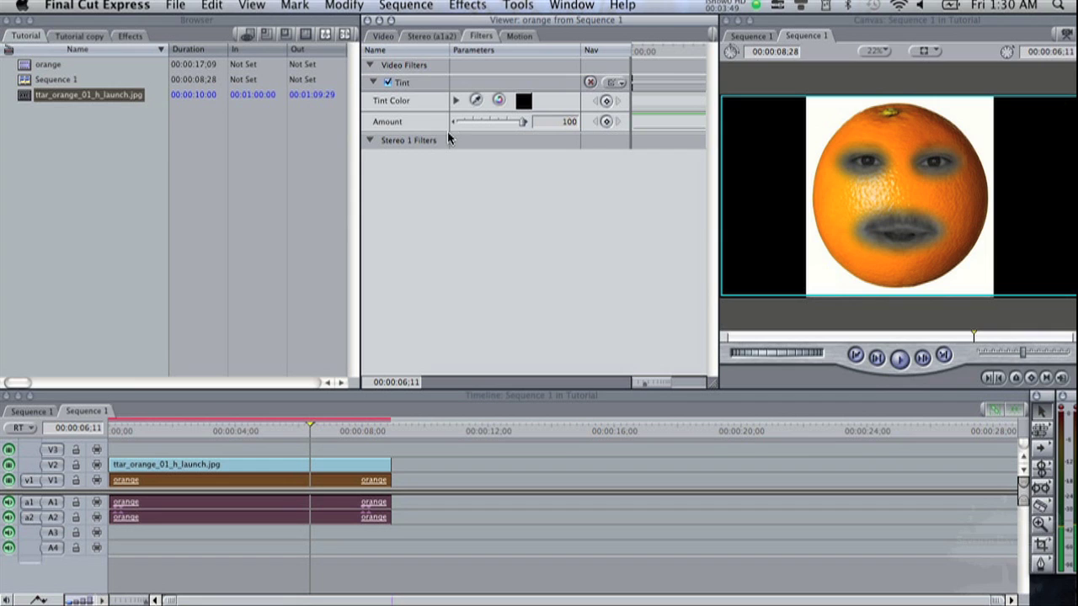
Sample the tint colour from the orange on the Canvas, trying several shades until satisfied.
{"action": "left_click", "coordinate": [474, 102]}
{"action": "left_click", "coordinate": [885, 180]}
{"action": "left_click", "coordinate": [476, 101]}
{"action": "left_click", "coordinate": [945, 205]}
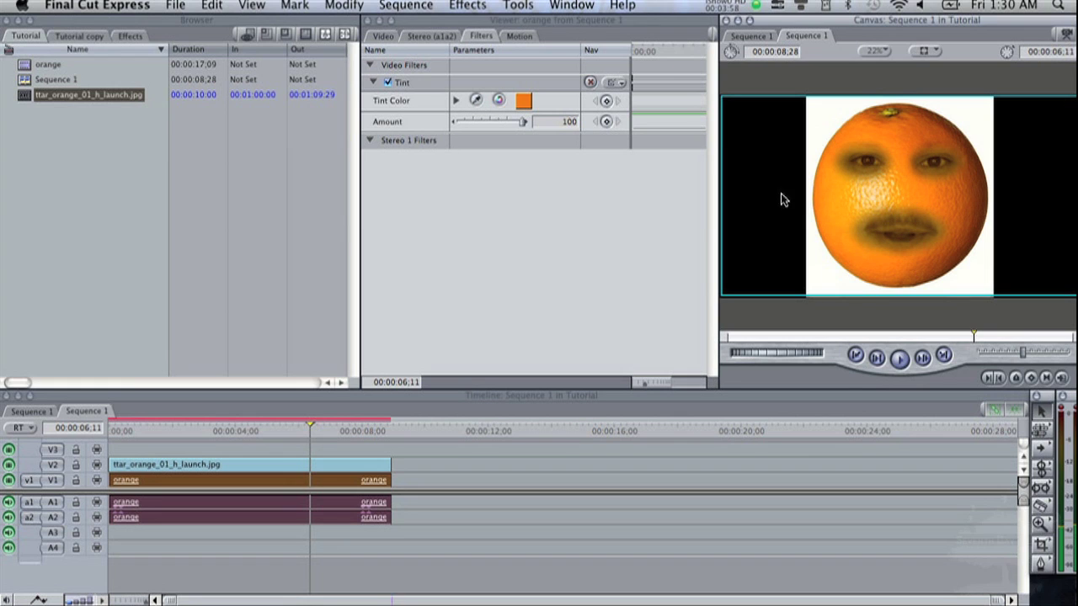
{"action": "left_click", "coordinate": [476, 100]}
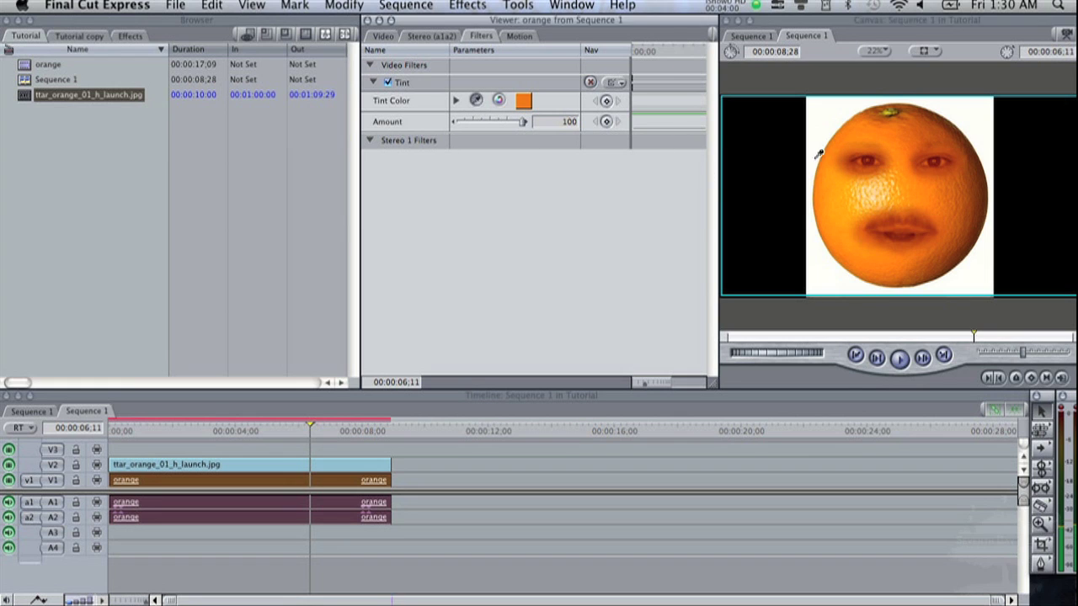
{"action": "left_click", "coordinate": [881, 201]}
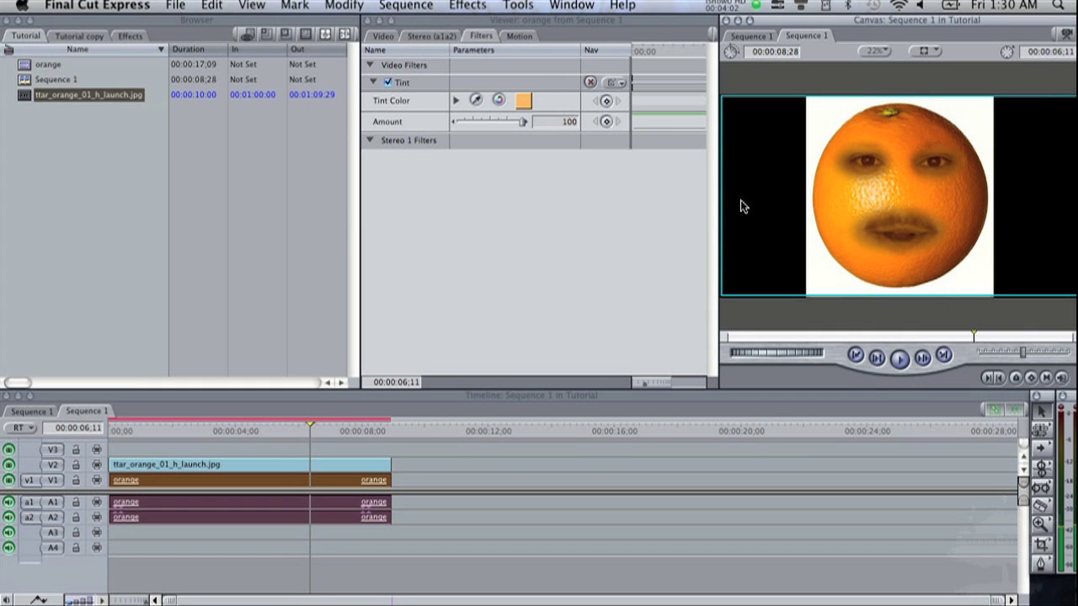
{"action": "left_click", "coordinate": [476, 100]}
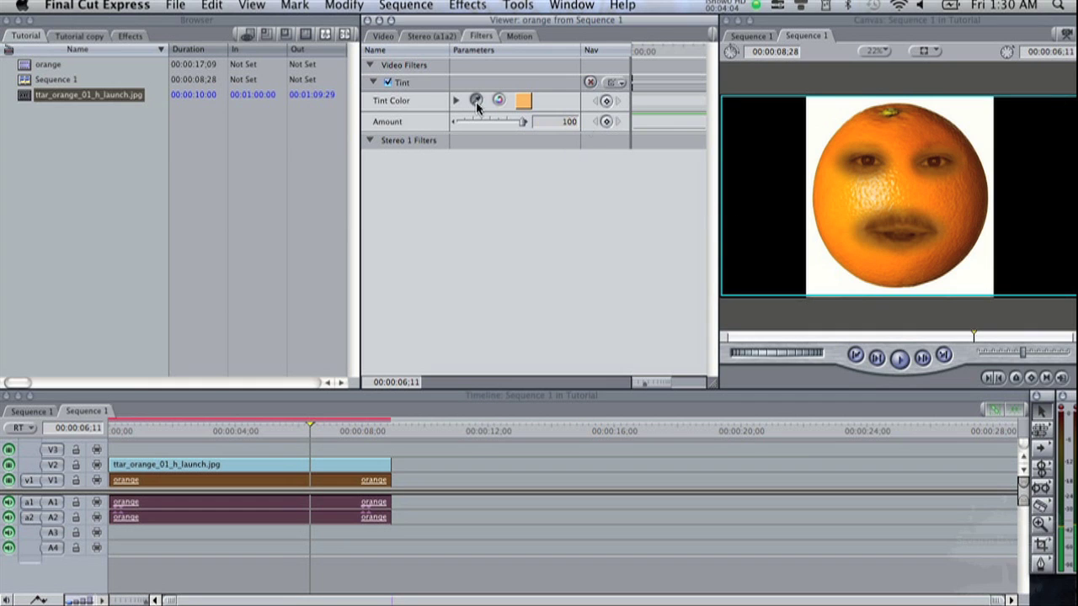
{"action": "left_click", "coordinate": [881, 205]}
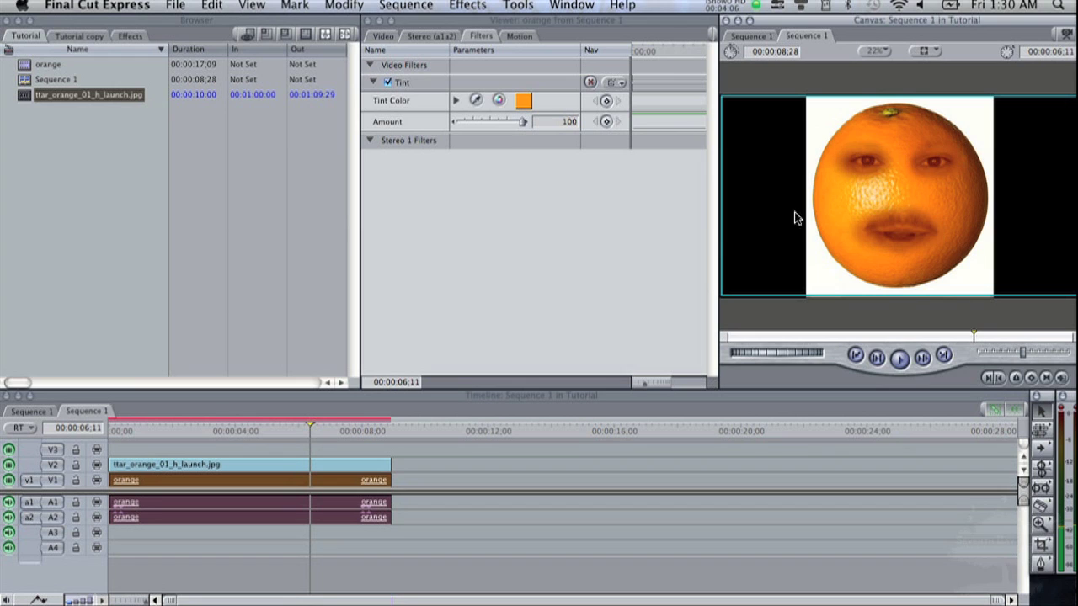
{"action": "left_click", "coordinate": [476, 100]}
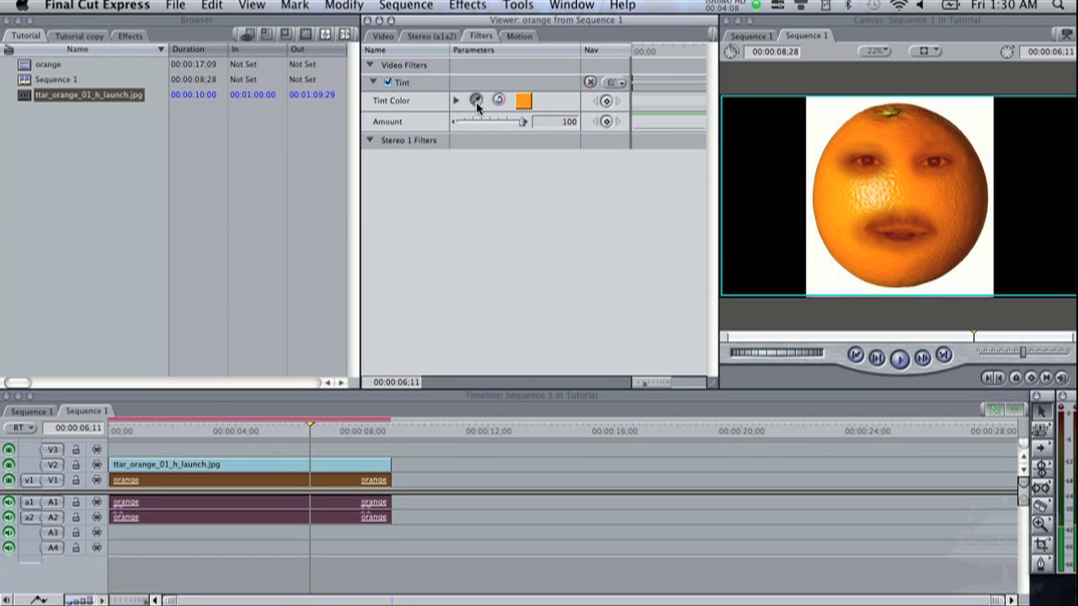
{"action": "left_click", "coordinate": [848, 230]}
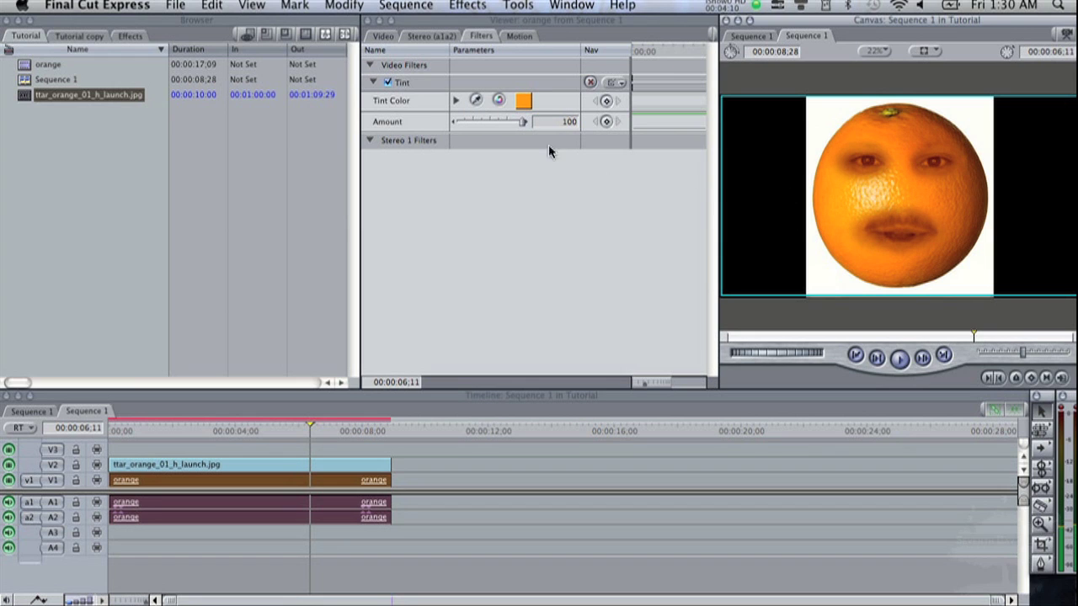
{"action": "left_click", "coordinate": [476, 101]}
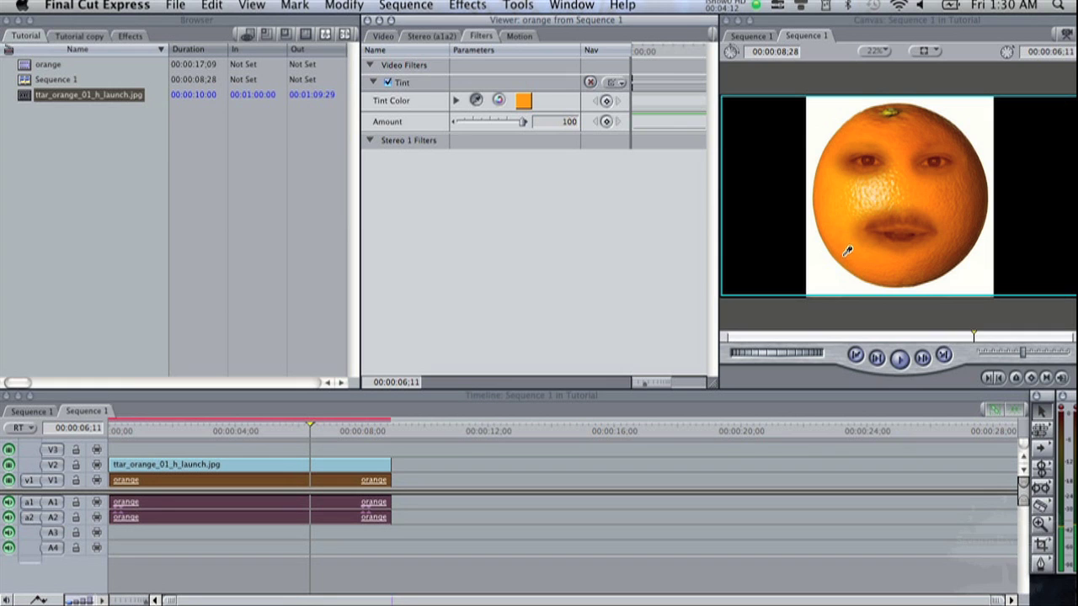
{"action": "left_click", "coordinate": [847, 246]}
{"action": "left_click", "coordinate": [477, 100]}
{"action": "left_click", "coordinate": [890, 176]}
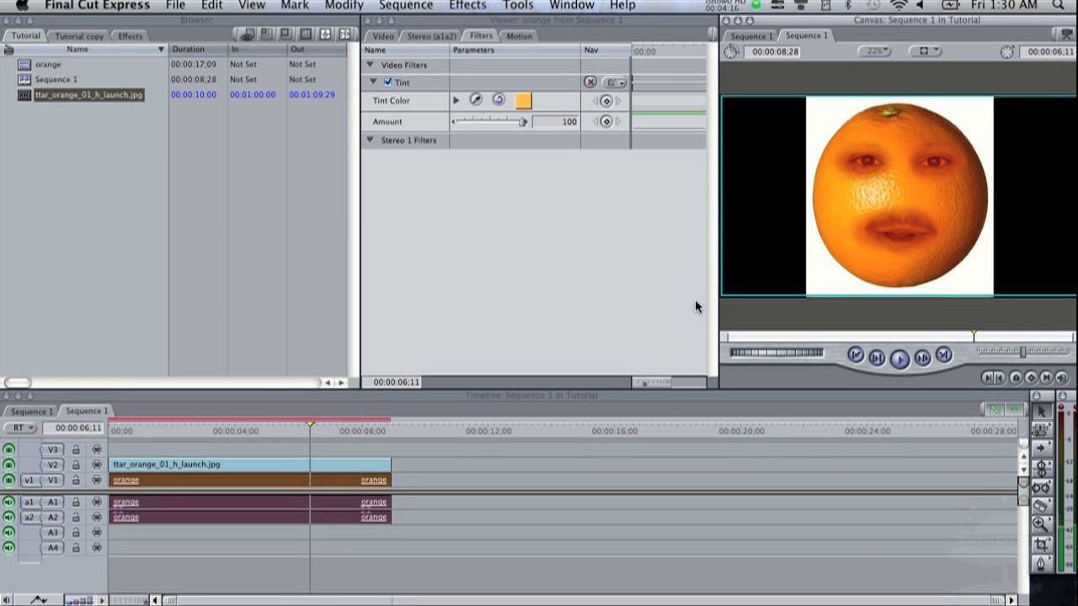
{"action": "left_click", "coordinate": [474, 101]}
{"action": "left_click", "coordinate": [910, 178]}
Show the tinted face footage and scrub the playhead from near the start to preview it.
{"action": "left_click", "coordinate": [383, 35]}
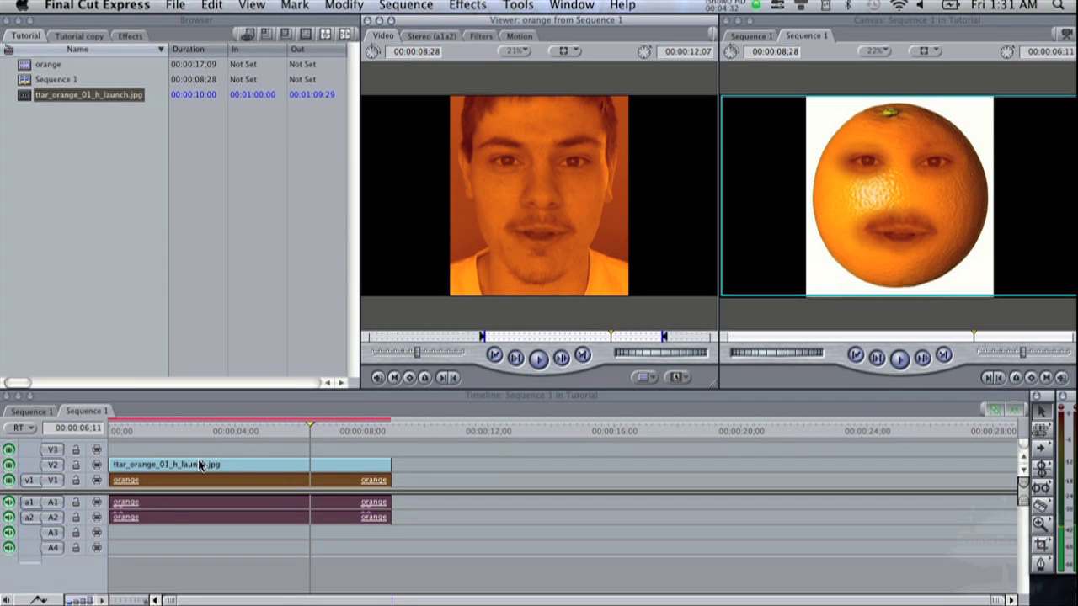
{"action": "left_click", "coordinate": [159, 432]}
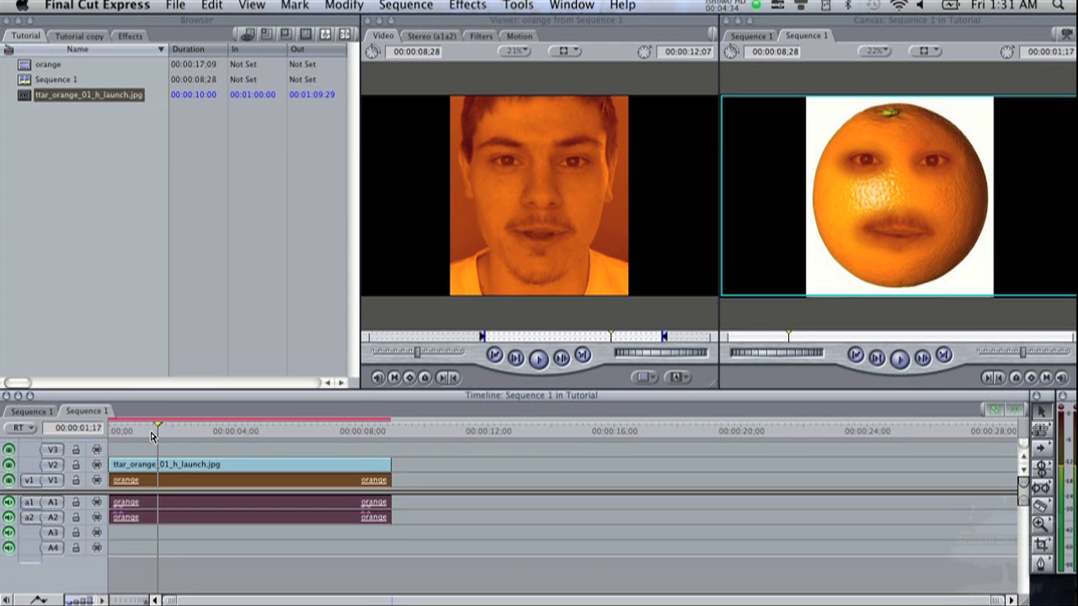
{"action": "left_click_drag", "start_coordinate": [158, 432], "coordinate": [273, 430]}
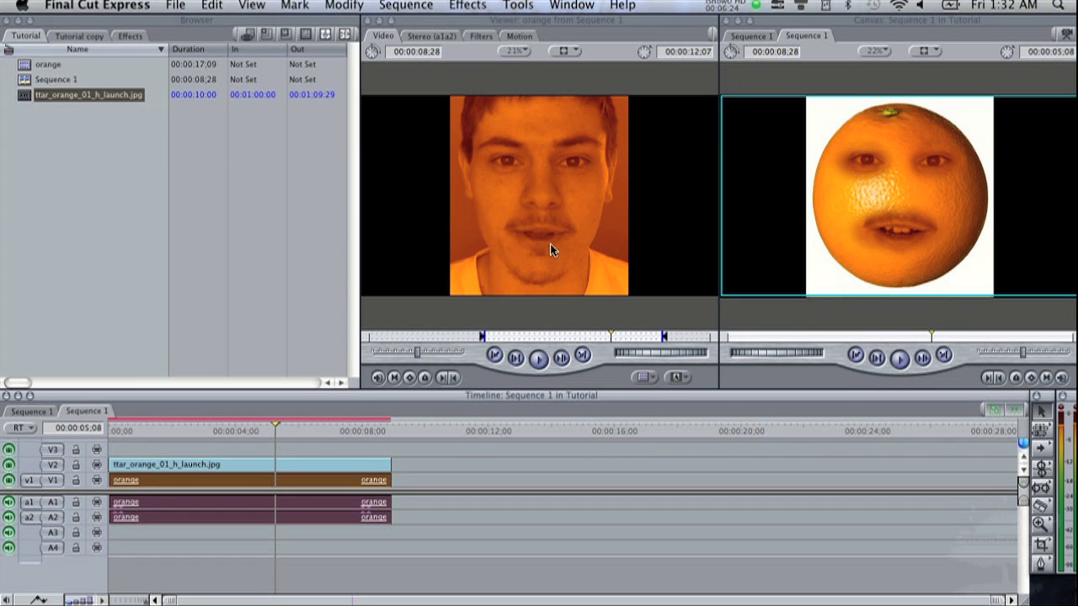
{"action": "double_click", "coordinate": [192, 504]}
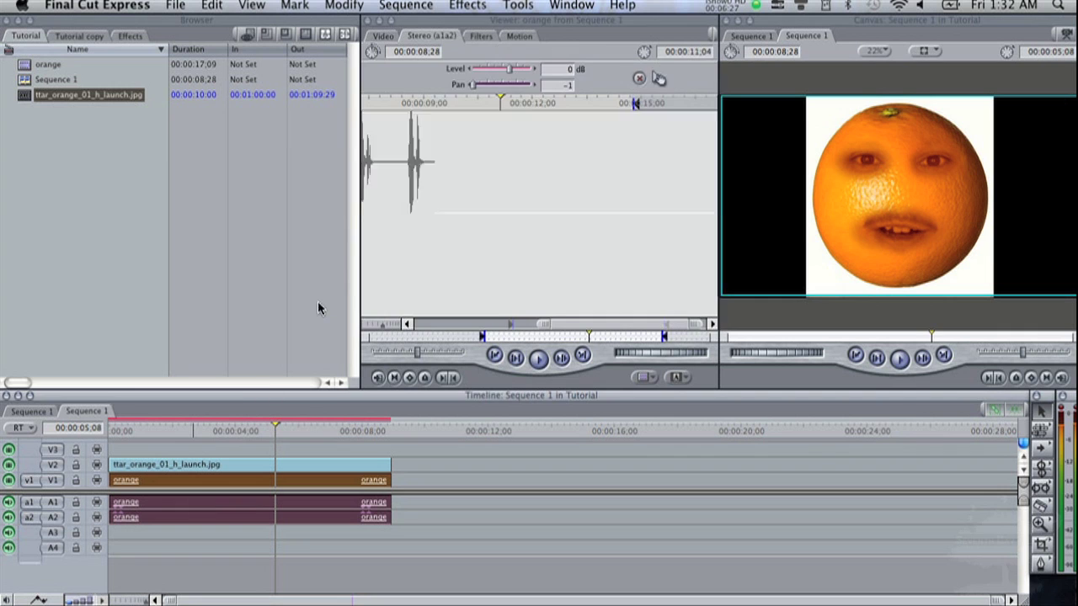
Apply Apple AUPitch to the audio, setting effect blend to 123 and tightness to 70.
{"action": "left_click", "coordinate": [476, 8]}
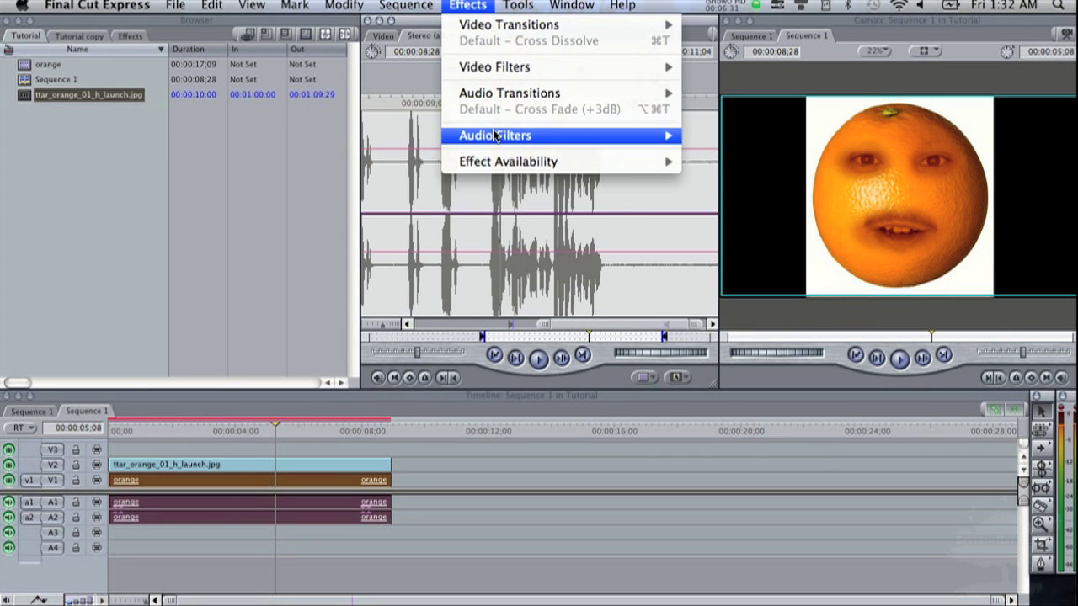
{"action": "mouse_move", "coordinate": [497, 135]}
{"action": "mouse_move", "coordinate": [762, 138]}
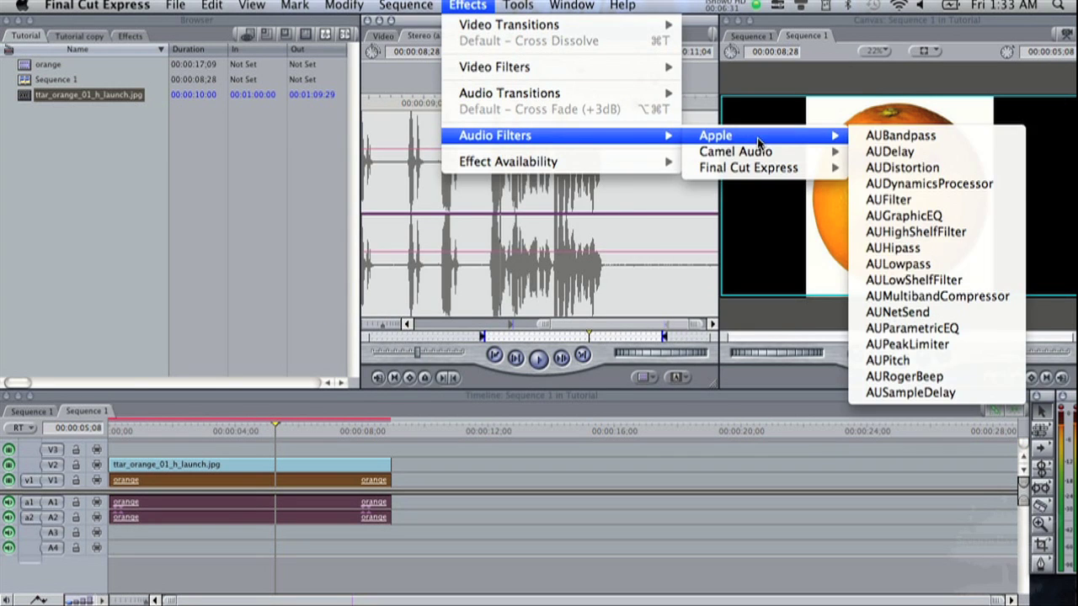
{"action": "left_click", "coordinate": [905, 362]}
{"action": "left_click", "coordinate": [482, 36]}
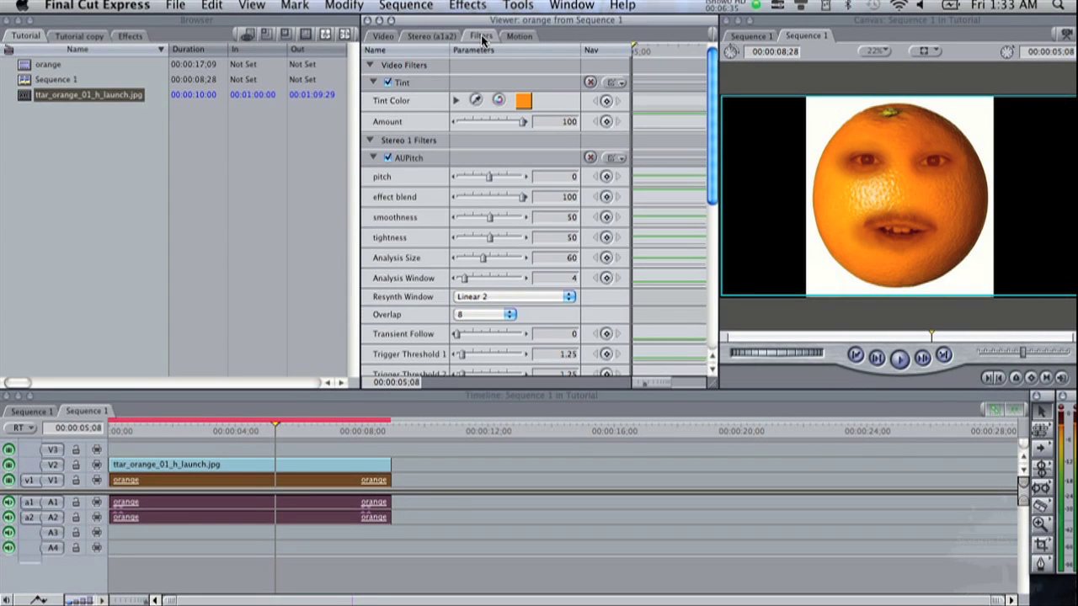
{"action": "left_click", "coordinate": [371, 82]}
{"action": "double_click", "coordinate": [557, 159]}
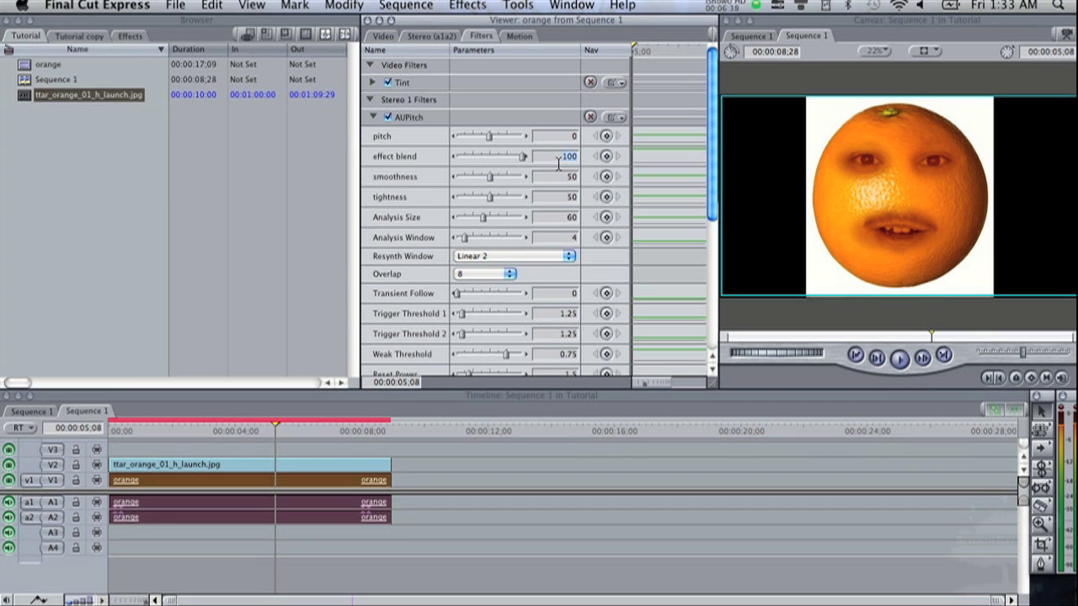
{"action": "type", "text": "123"}
{"action": "double_click", "coordinate": [563, 198]}
{"action": "type", "text": "70"}
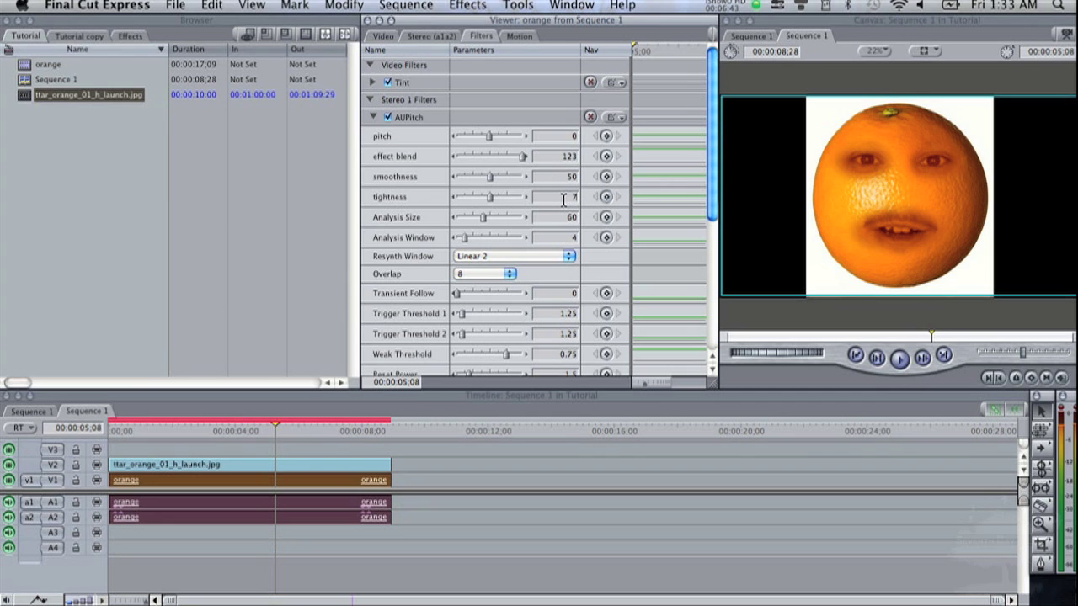